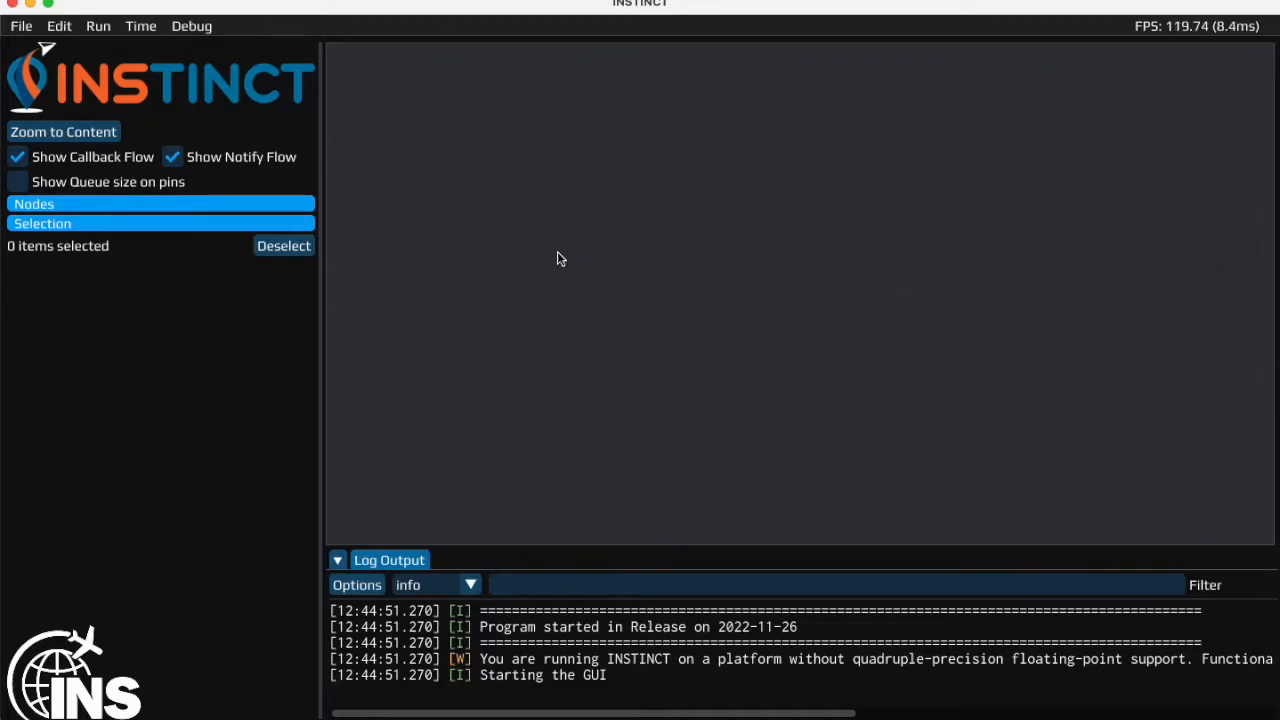
- Add an NmeaFile data provider node to the flow and load putty_nmea_netr9.log as its file
{"action": "right_click", "coordinate": [557, 252]}
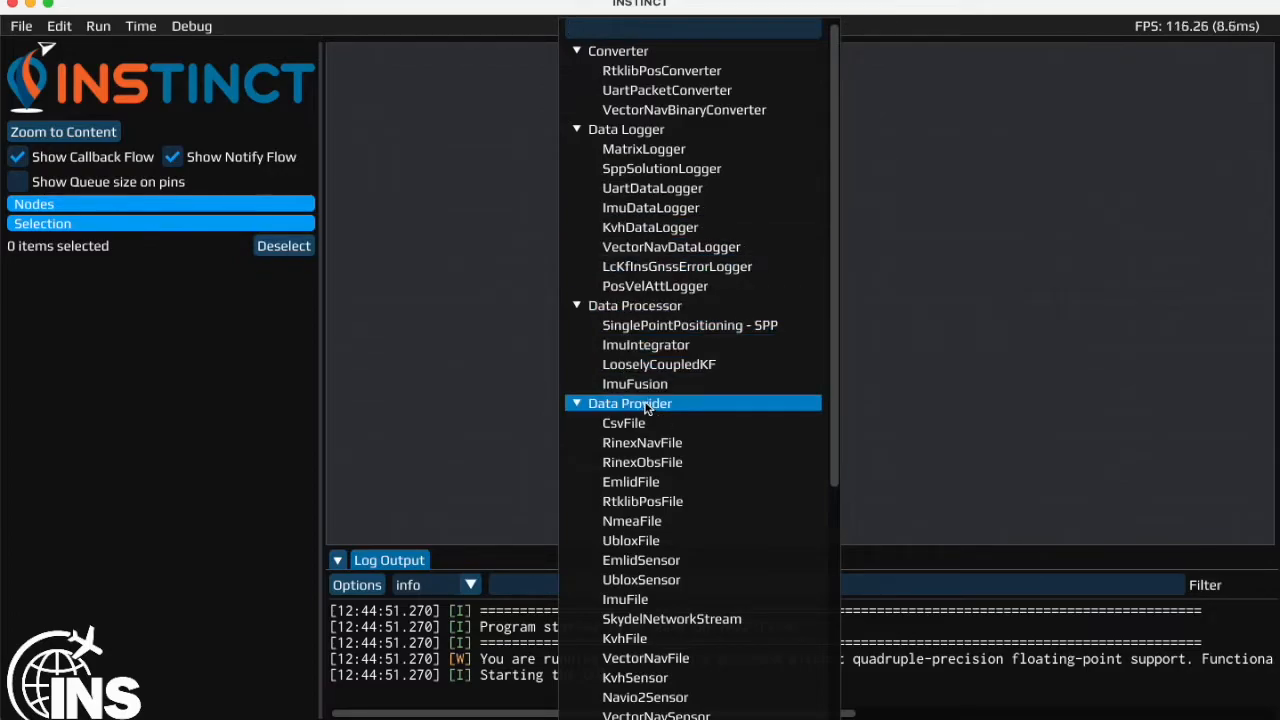
{"action": "left_click", "coordinate": [655, 527]}
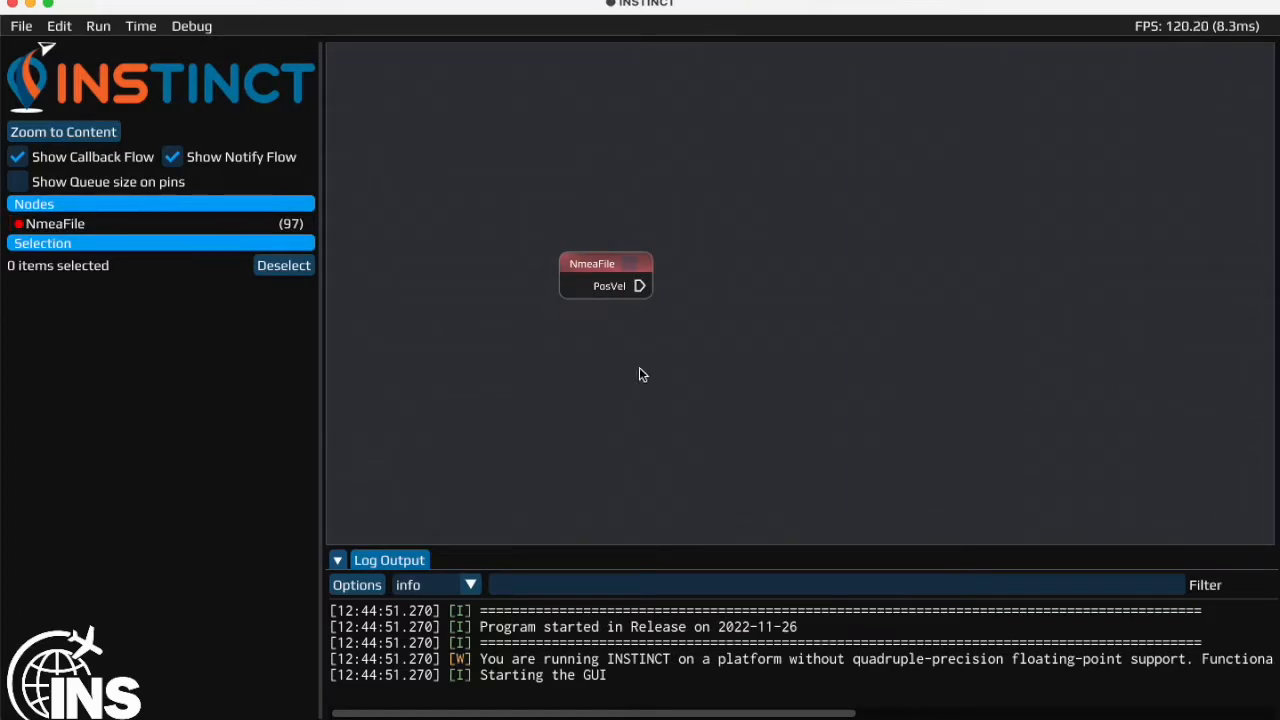
{"action": "double_click", "coordinate": [597, 271]}
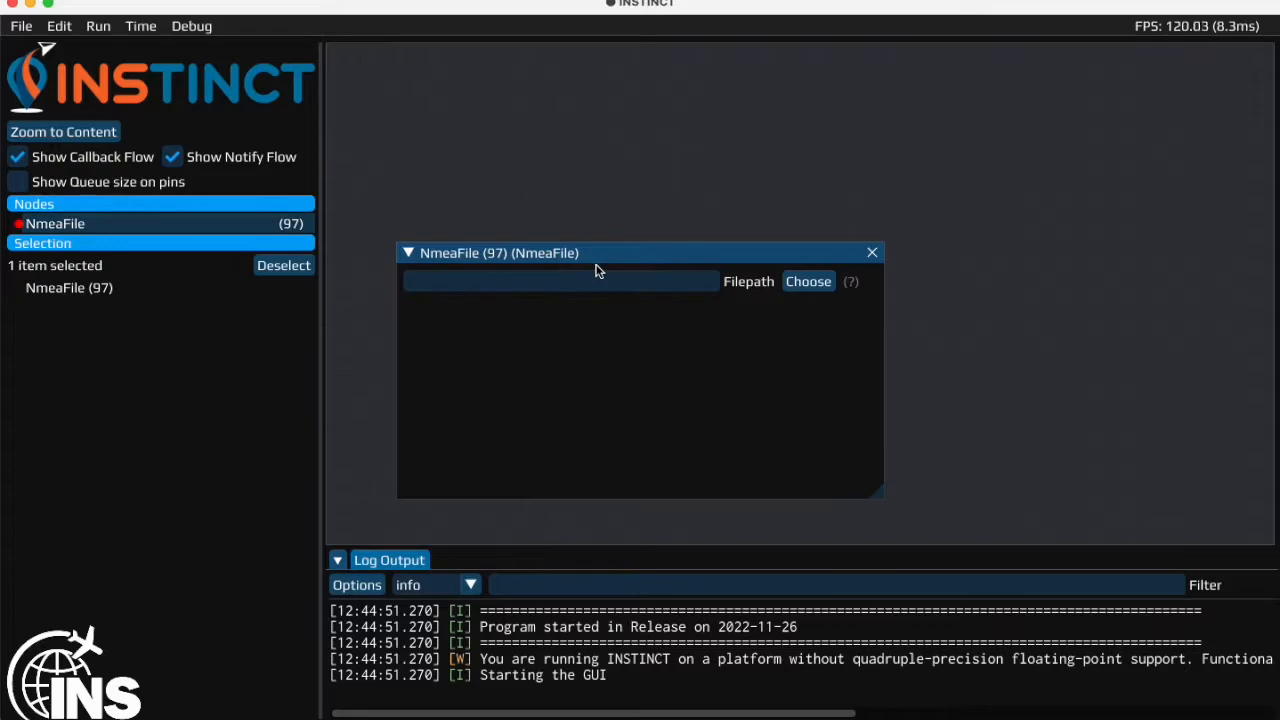
{"action": "left_click", "coordinate": [816, 284]}
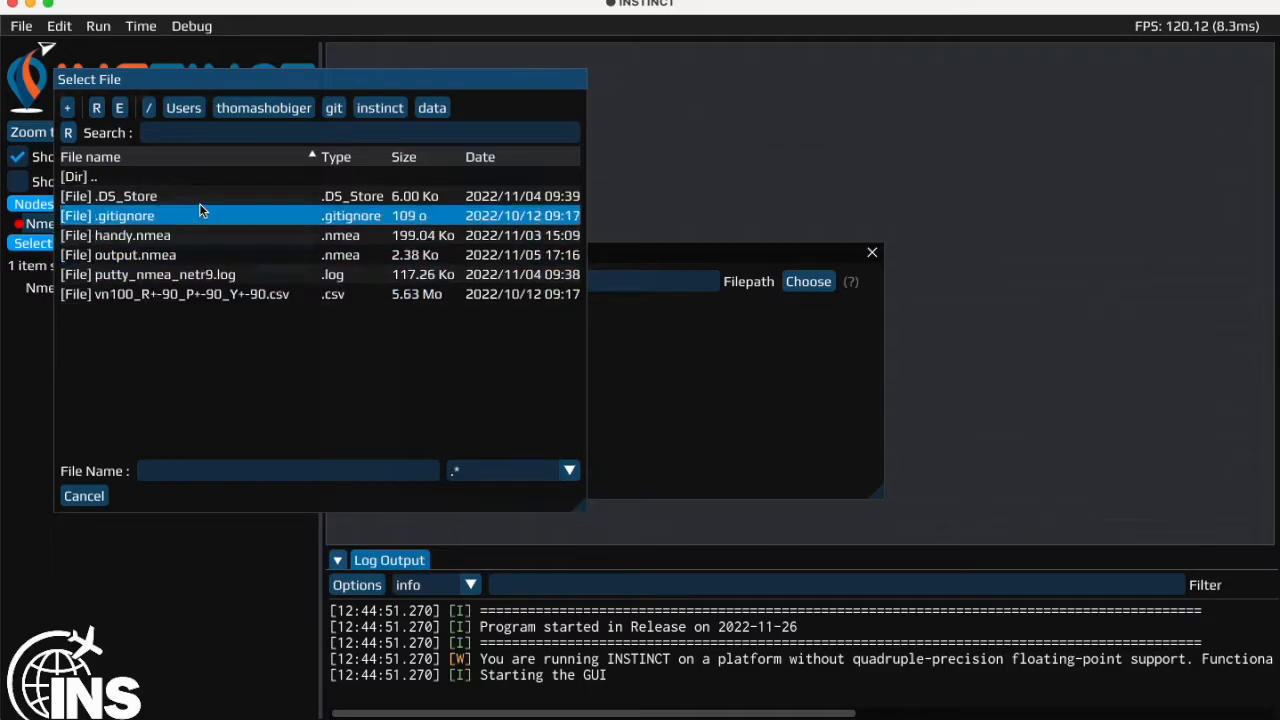
{"action": "left_click", "coordinate": [201, 274]}
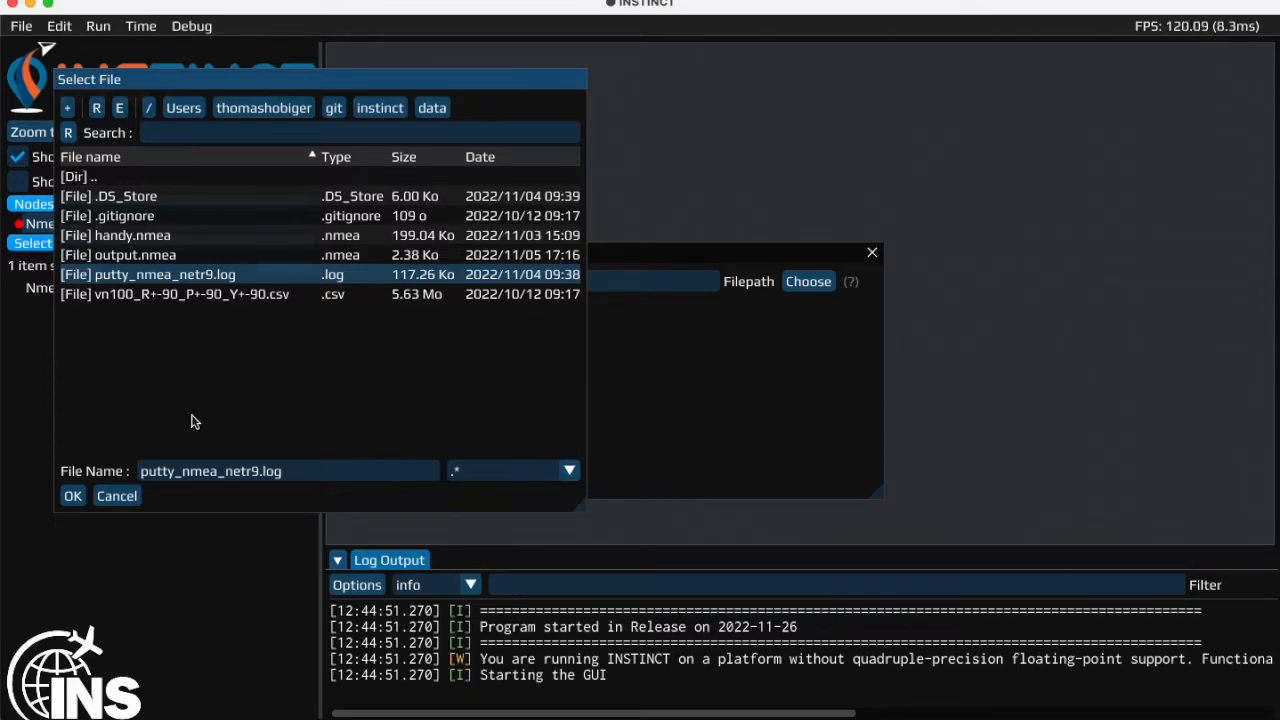
{"action": "left_click", "coordinate": [74, 497]}
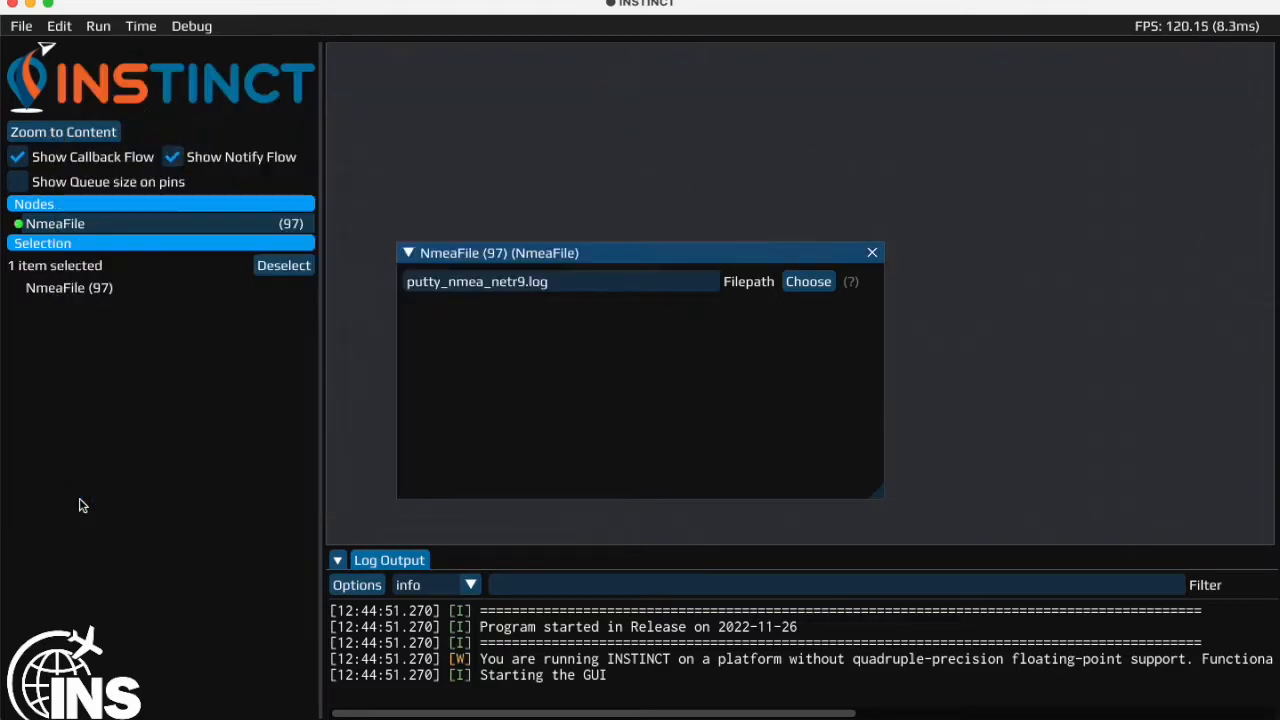
{"action": "left_click", "coordinate": [872, 253]}
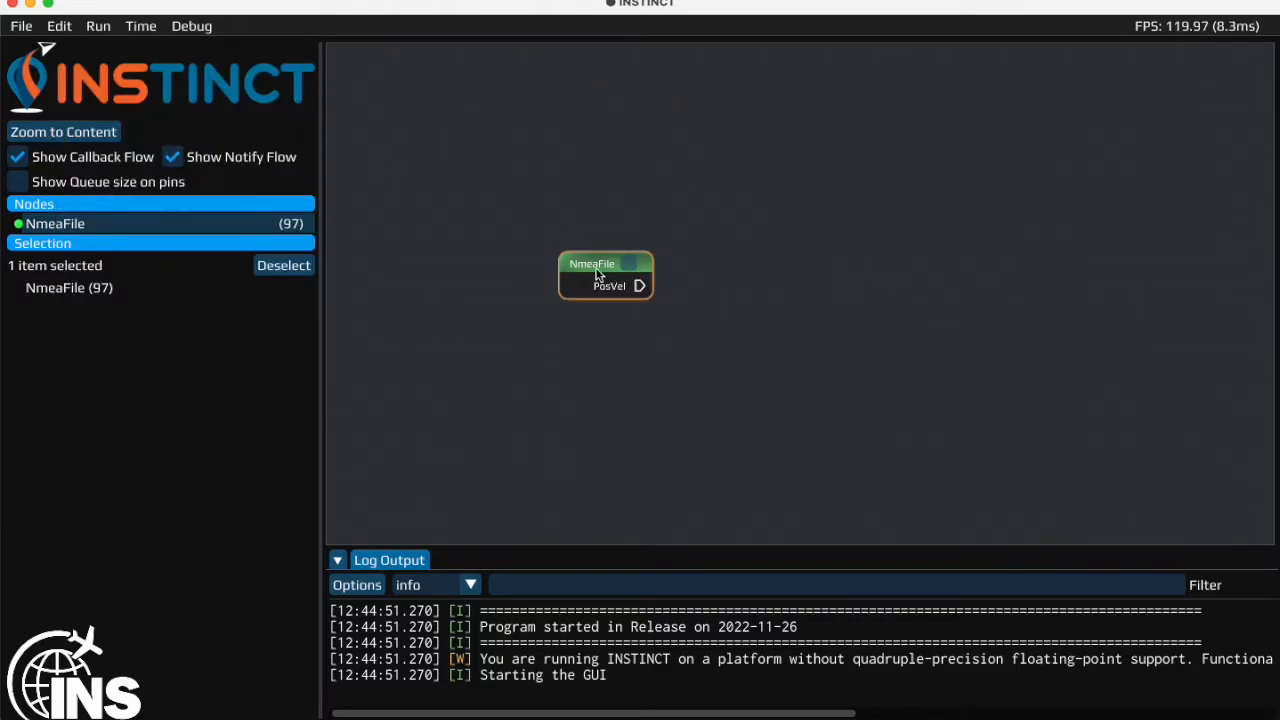
{"action": "left_click_drag", "start_coordinate": [590, 270], "coordinate": [512, 254]}
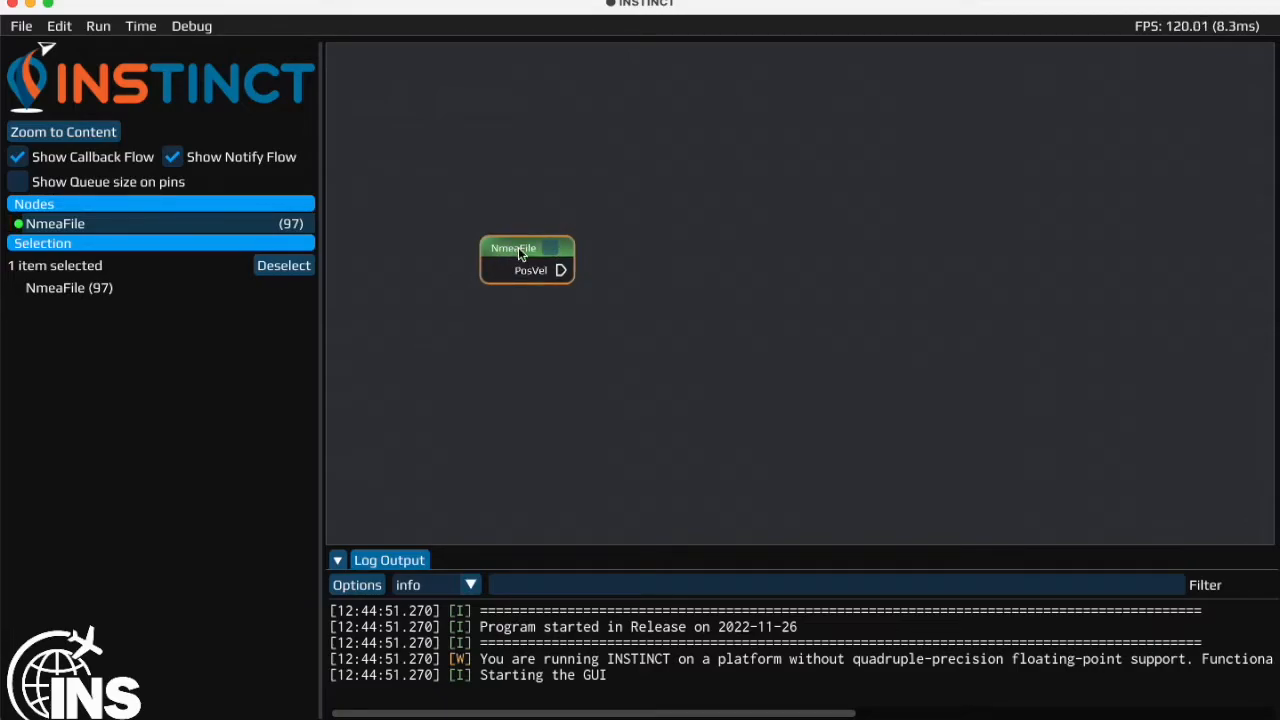
- Add a Plot node and position it to the right of the NmeaFile node
{"action": "right_click", "coordinate": [716, 232]}
{"action": "scroll", "coordinate": [888, 390], "scroll_direction": "down", "scroll_amount": 4}
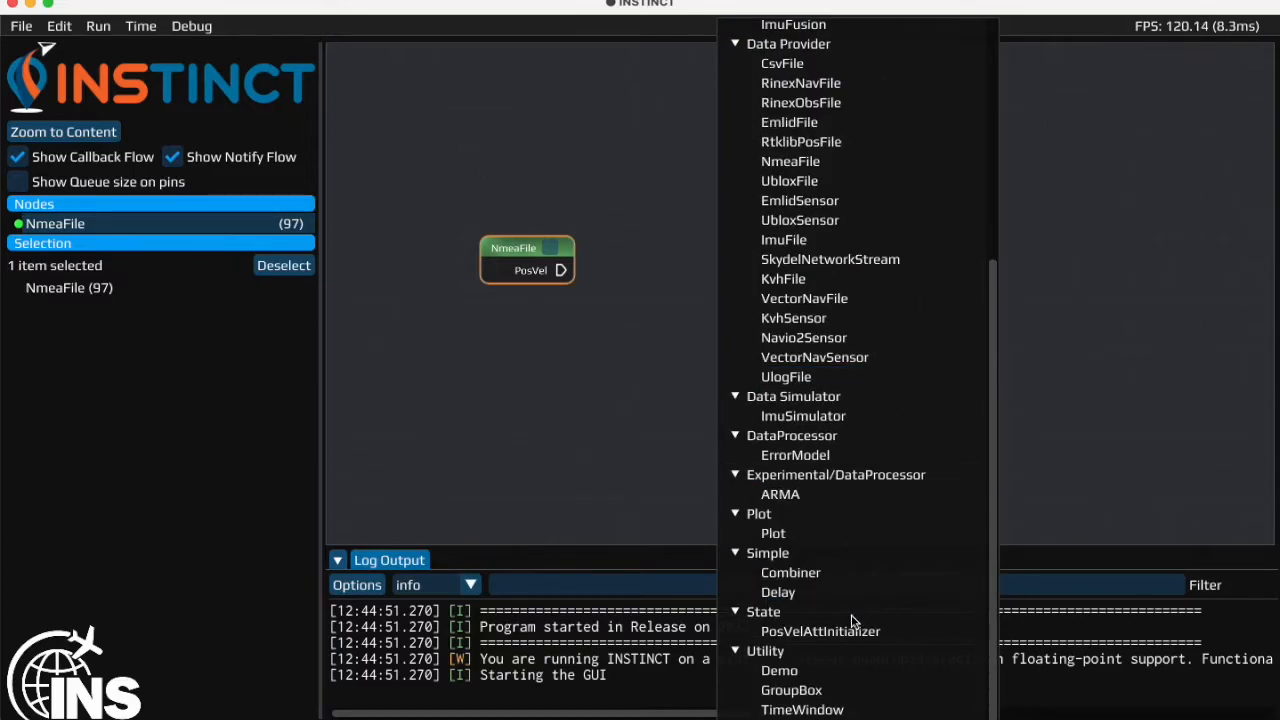
{"action": "left_click", "coordinate": [778, 535]}
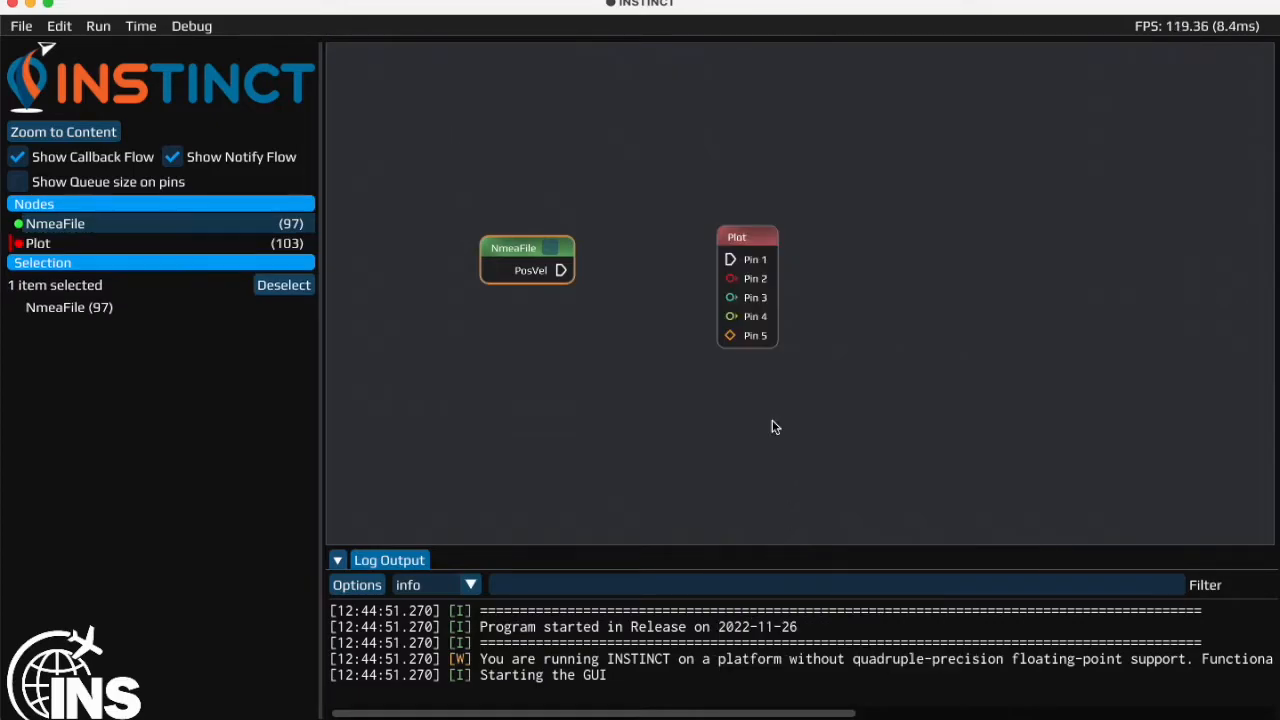
{"action": "left_click_drag", "start_coordinate": [754, 240], "coordinate": [815, 250]}
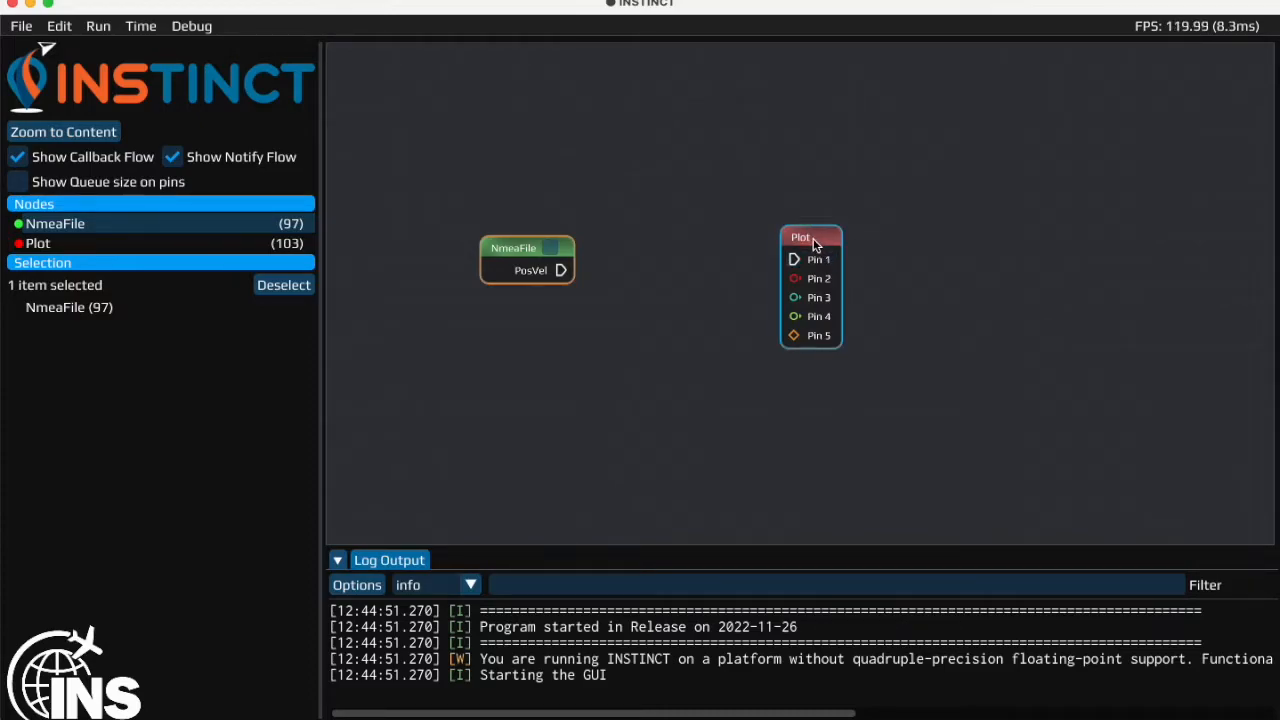
{"action": "left_click_drag", "start_coordinate": [814, 244], "coordinate": [809, 248]}
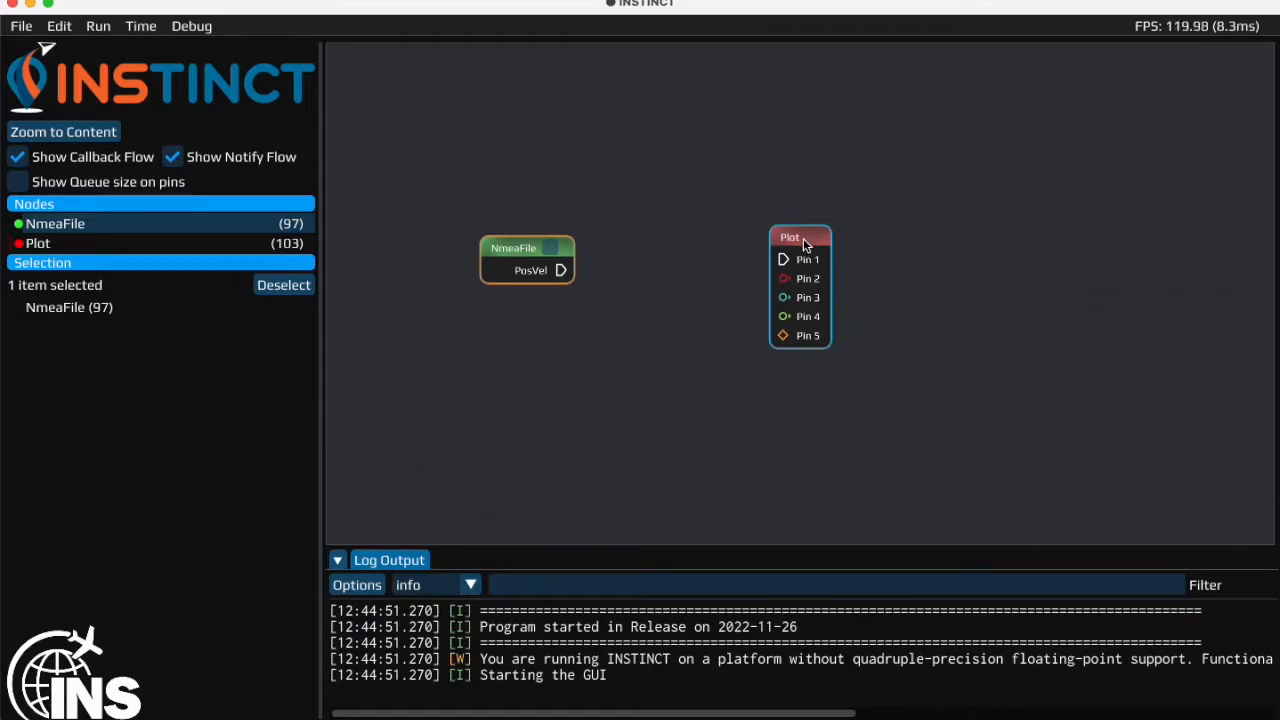
- Delete all of the Plot node's pins except the Flow pin, and link NmeaFile's PosVel output to Pin 1
{"action": "double_click", "coordinate": [805, 245]}
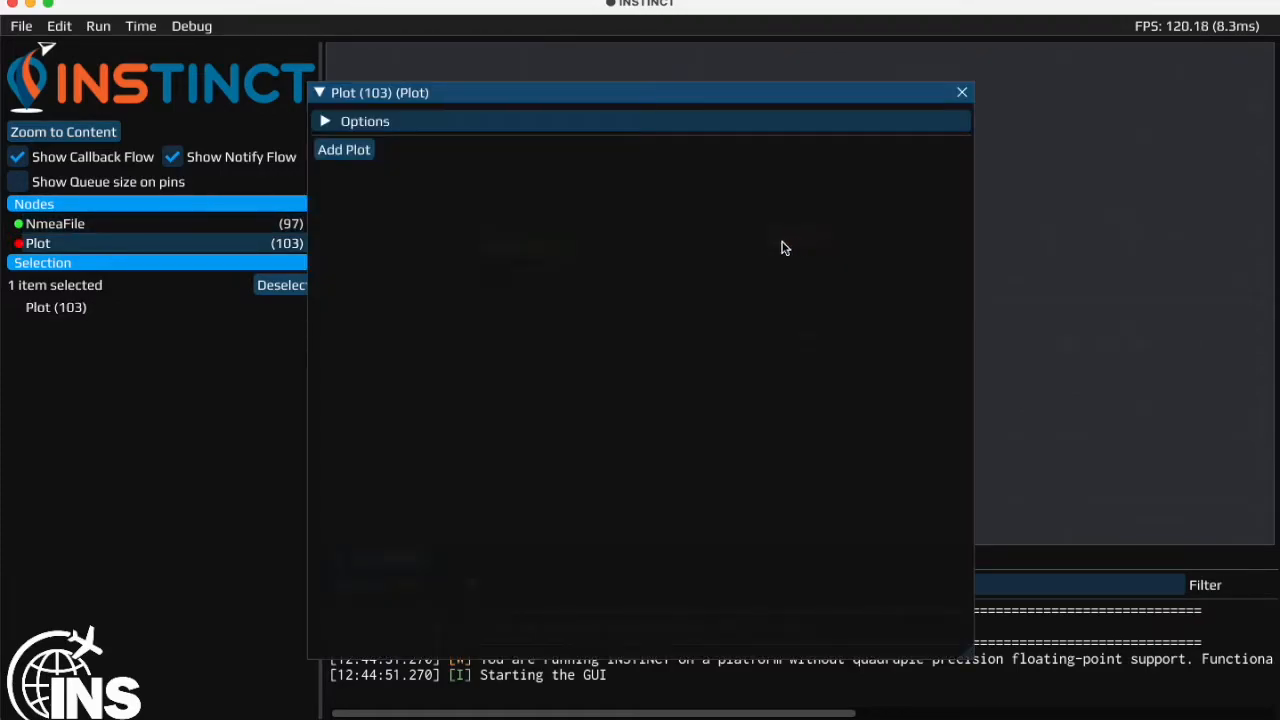
{"action": "left_click", "coordinate": [330, 121]}
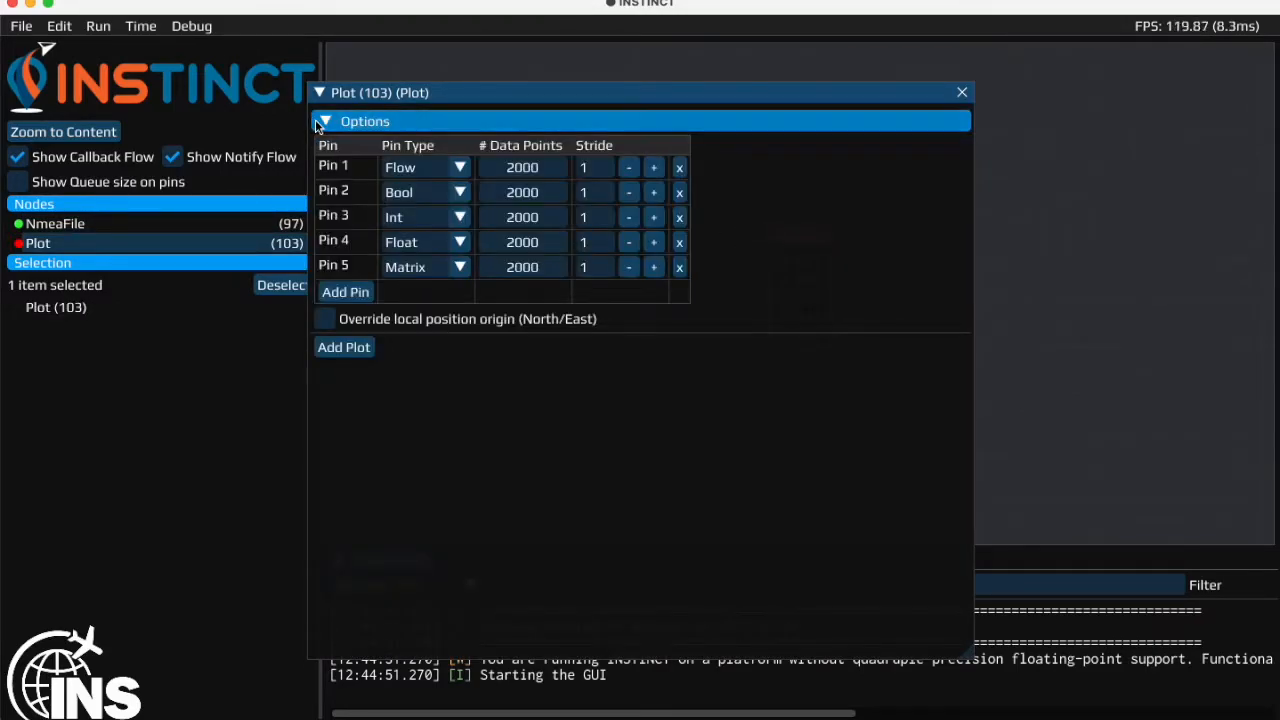
{"action": "left_click", "coordinate": [679, 194]}
{"action": "left_click", "coordinate": [679, 194]}
{"action": "left_click", "coordinate": [679, 194]}
{"action": "left_click", "coordinate": [679, 194]}
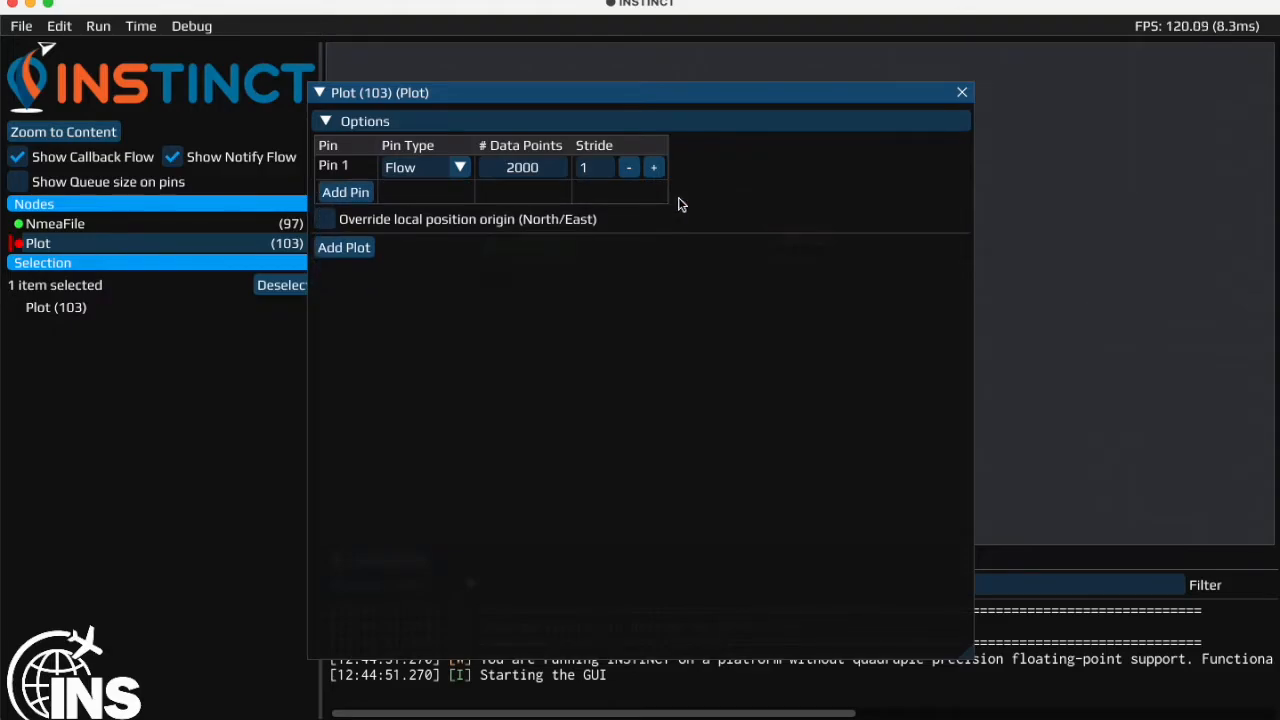
{"action": "left_click", "coordinate": [961, 93]}
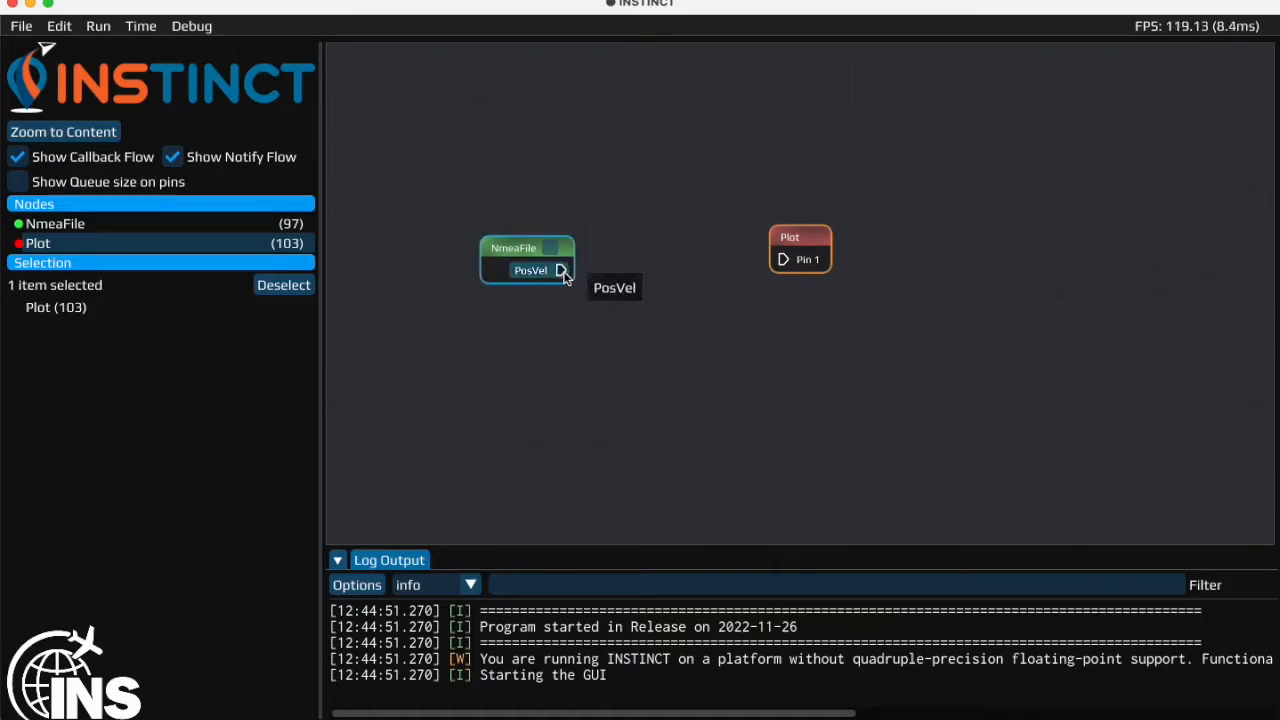
{"action": "left_click_drag", "start_coordinate": [561, 271], "coordinate": [781, 263]}
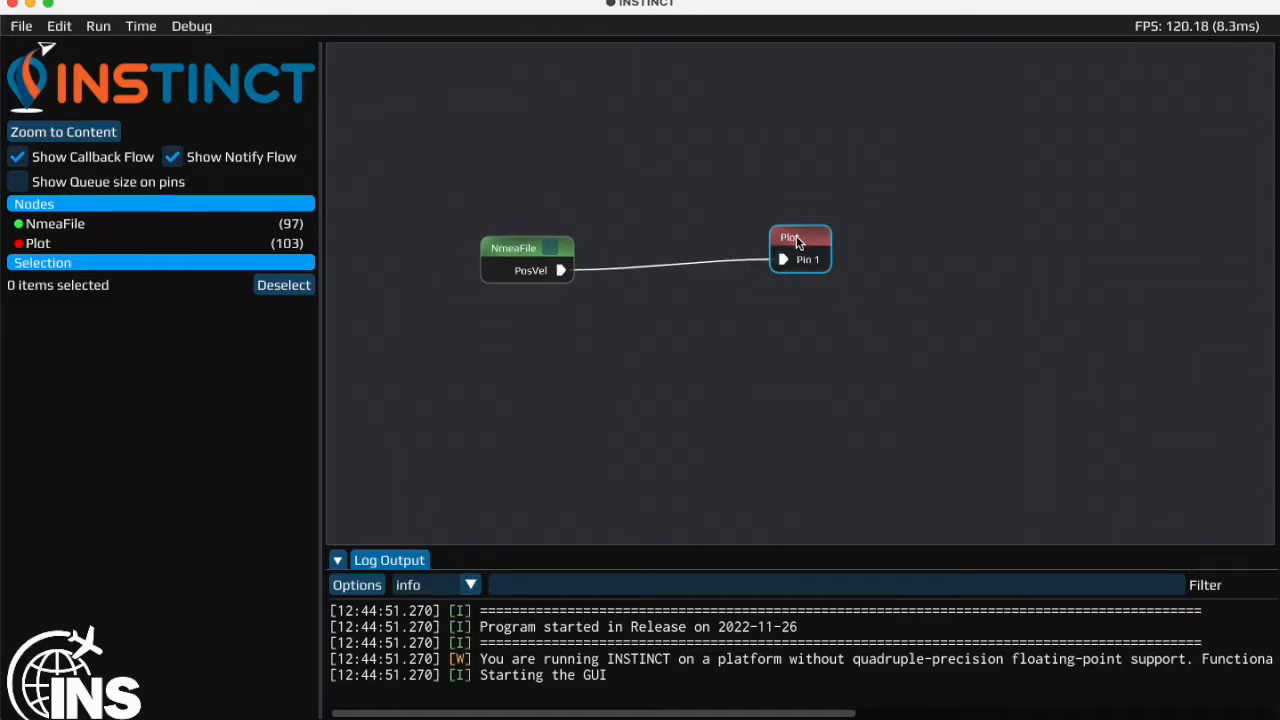
- Add a plot to the Plot node with Longitude [deg] as X data and Latitude [deg] on the Y axis
{"action": "double_click", "coordinate": [796, 238]}
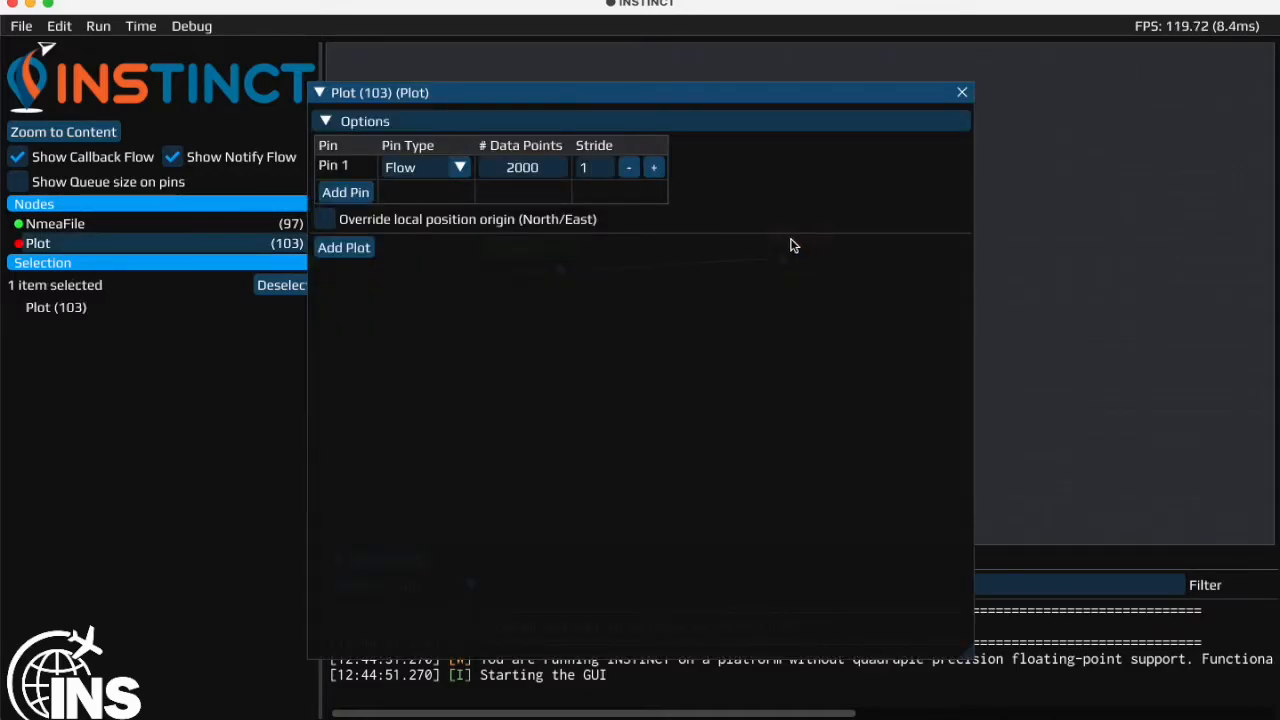
{"action": "left_click", "coordinate": [362, 250]}
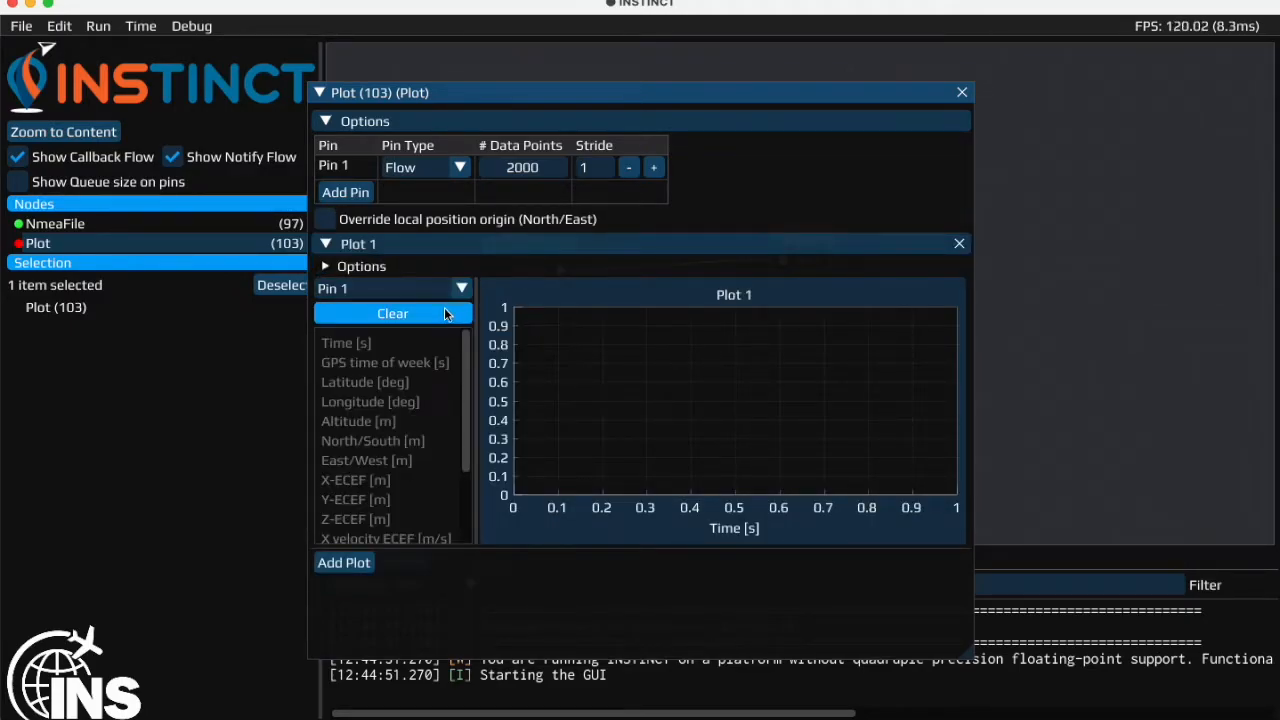
{"action": "left_click", "coordinate": [325, 268]}
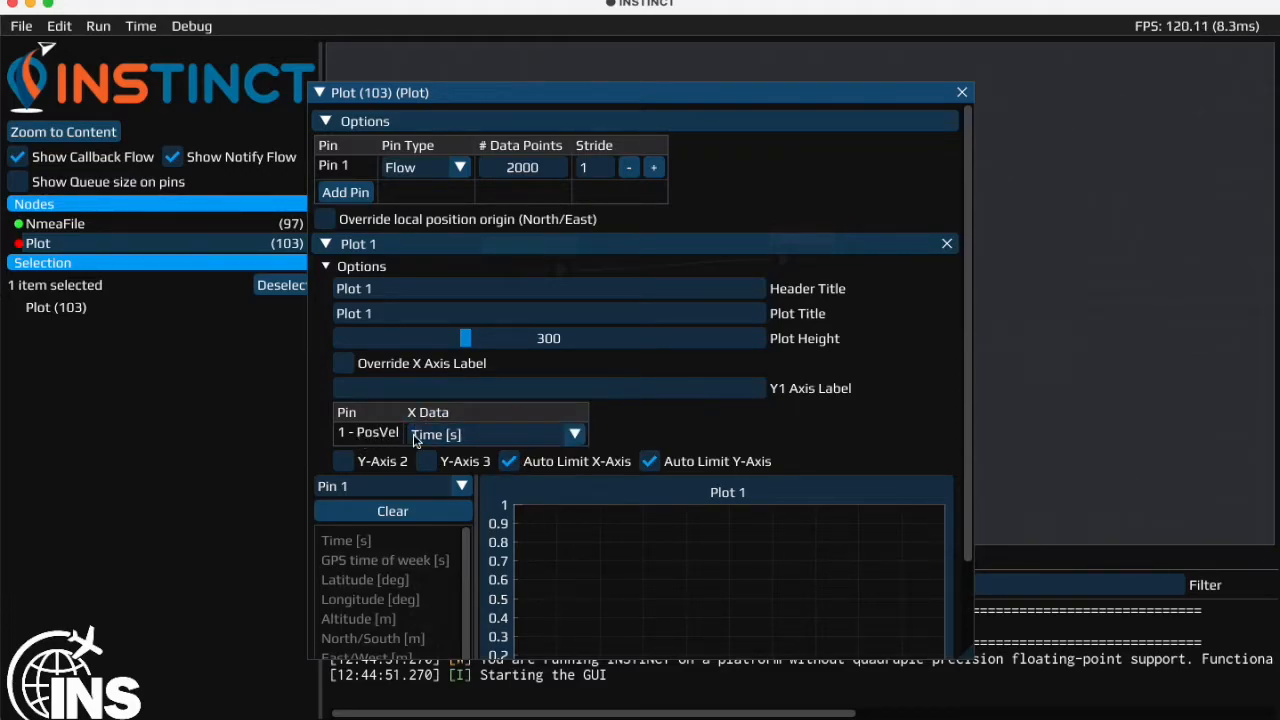
{"action": "left_click", "coordinate": [580, 447]}
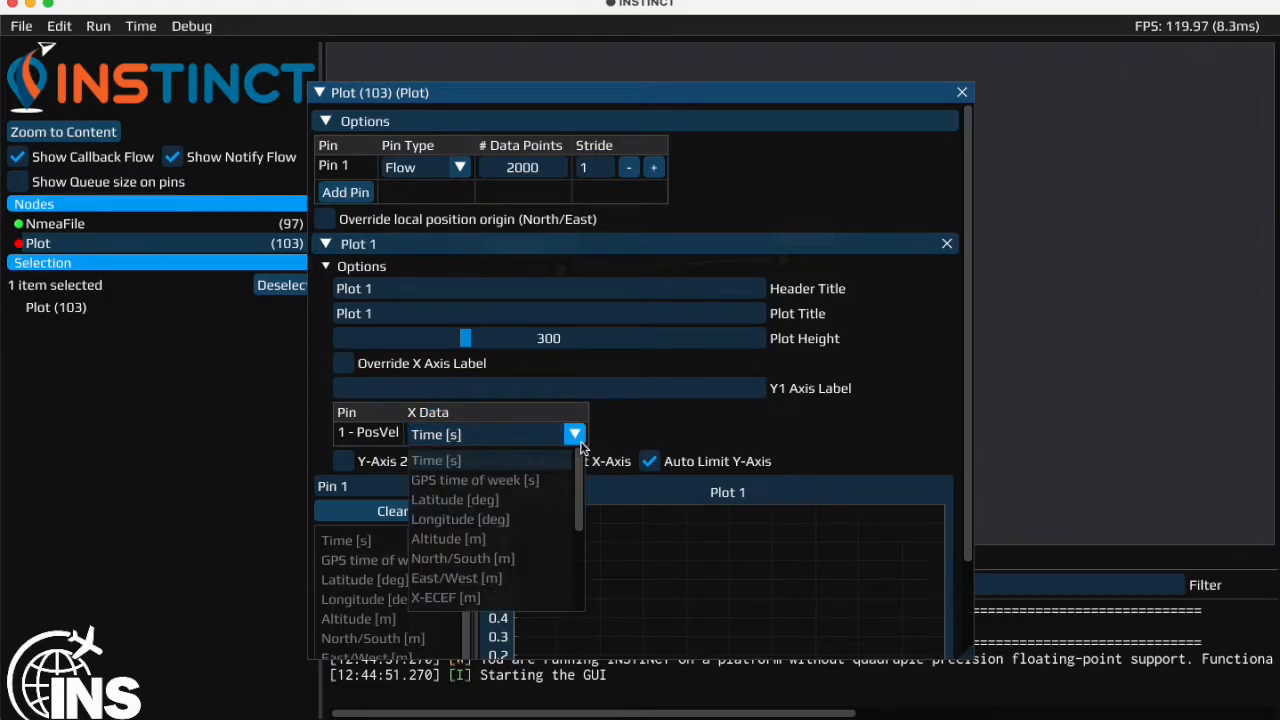
{"action": "left_click", "coordinate": [505, 518]}
{"action": "left_click_drag", "start_coordinate": [964, 268], "coordinate": [957, 359]}
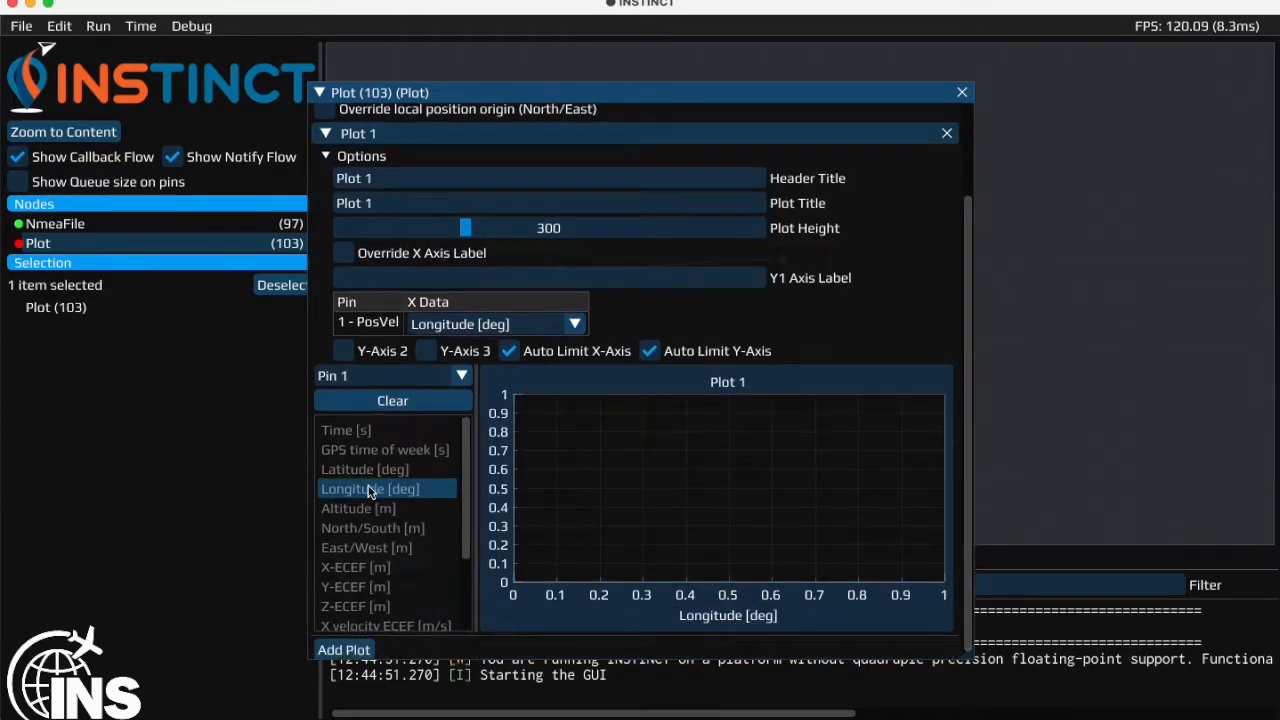
{"action": "left_click_drag", "start_coordinate": [357, 471], "coordinate": [508, 473]}
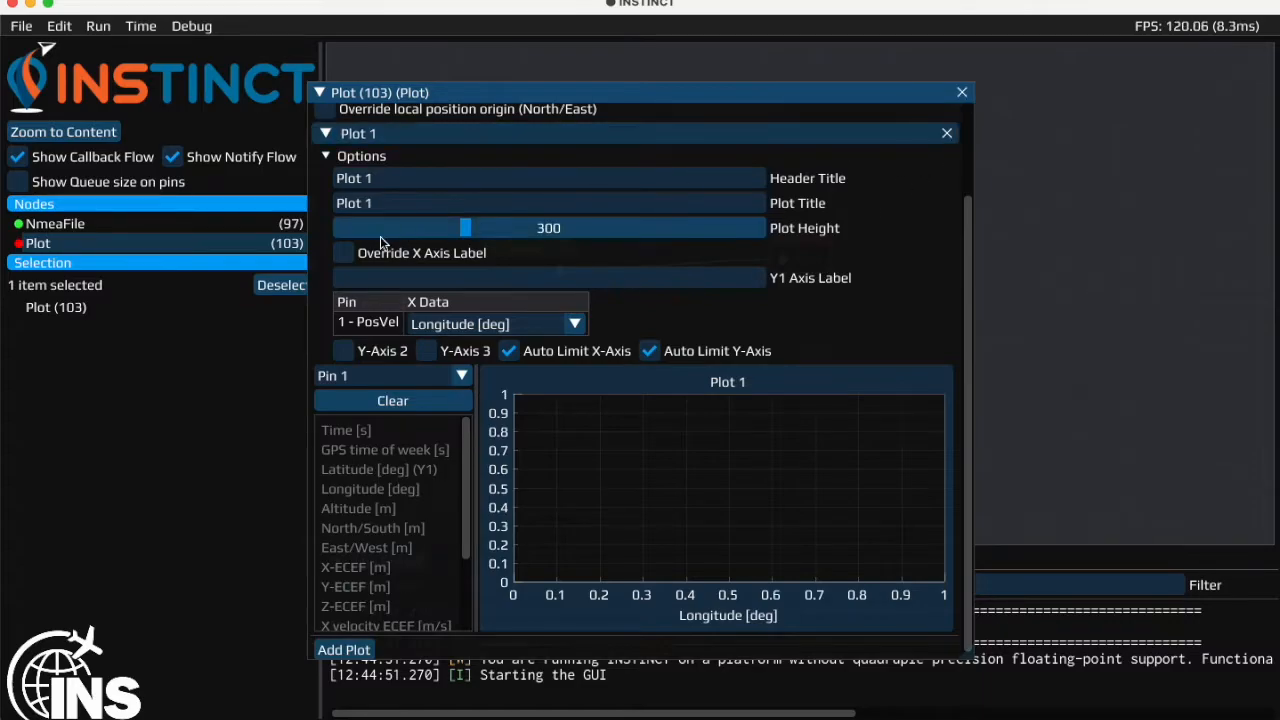
{"action": "left_click", "coordinate": [330, 156]}
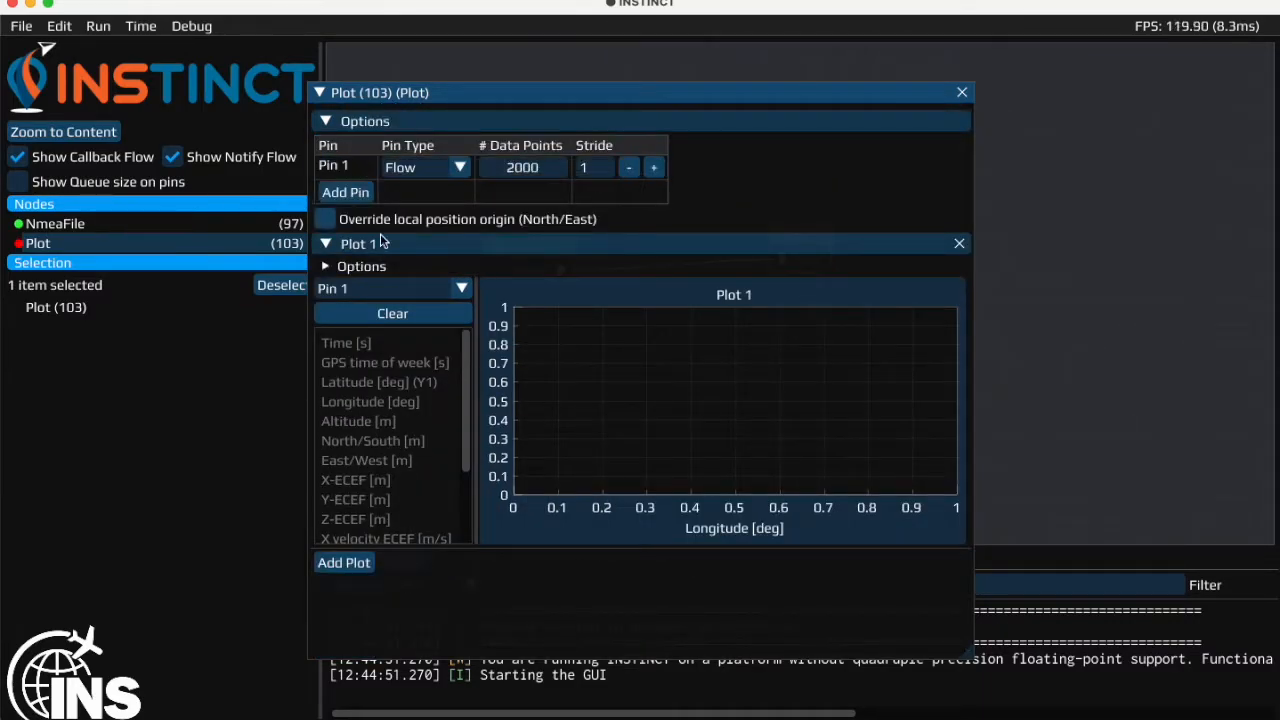
- Add a second plot showing Altitude [m] against Time [s], and collapse the Plot node window
{"action": "left_click", "coordinate": [357, 567]}
{"action": "scroll", "coordinate": [961, 224], "scroll_direction": "down", "scroll_amount": 1}
{"action": "left_click_drag", "start_coordinate": [961, 224], "coordinate": [966, 352]}
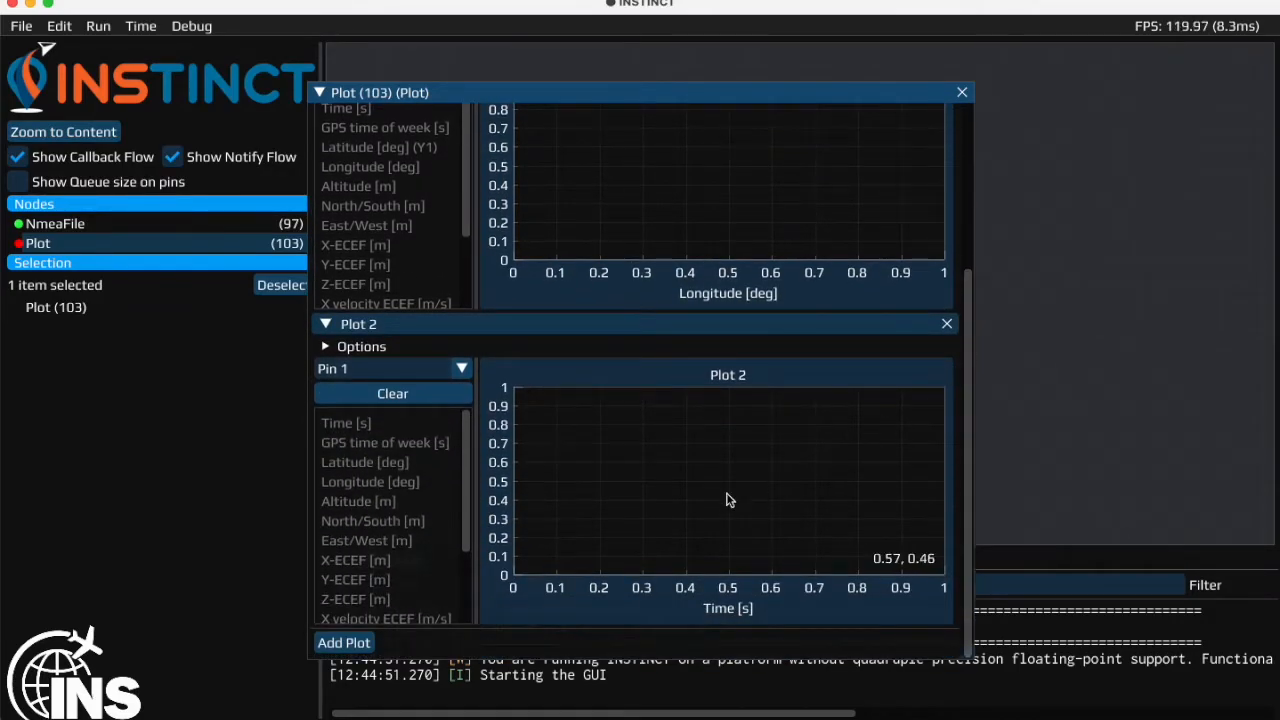
{"action": "left_click", "coordinate": [322, 346]}
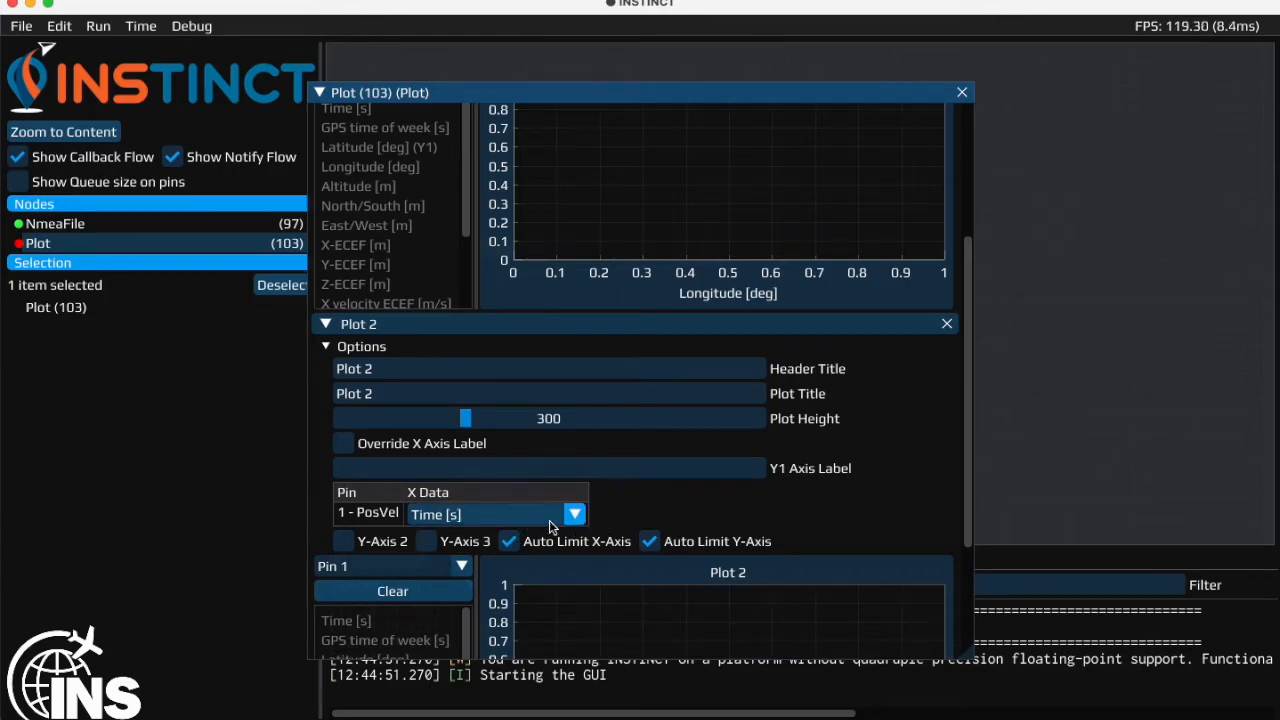
{"action": "left_click", "coordinate": [326, 350]}
{"action": "left_click_drag", "start_coordinate": [368, 503], "coordinate": [493, 458]}
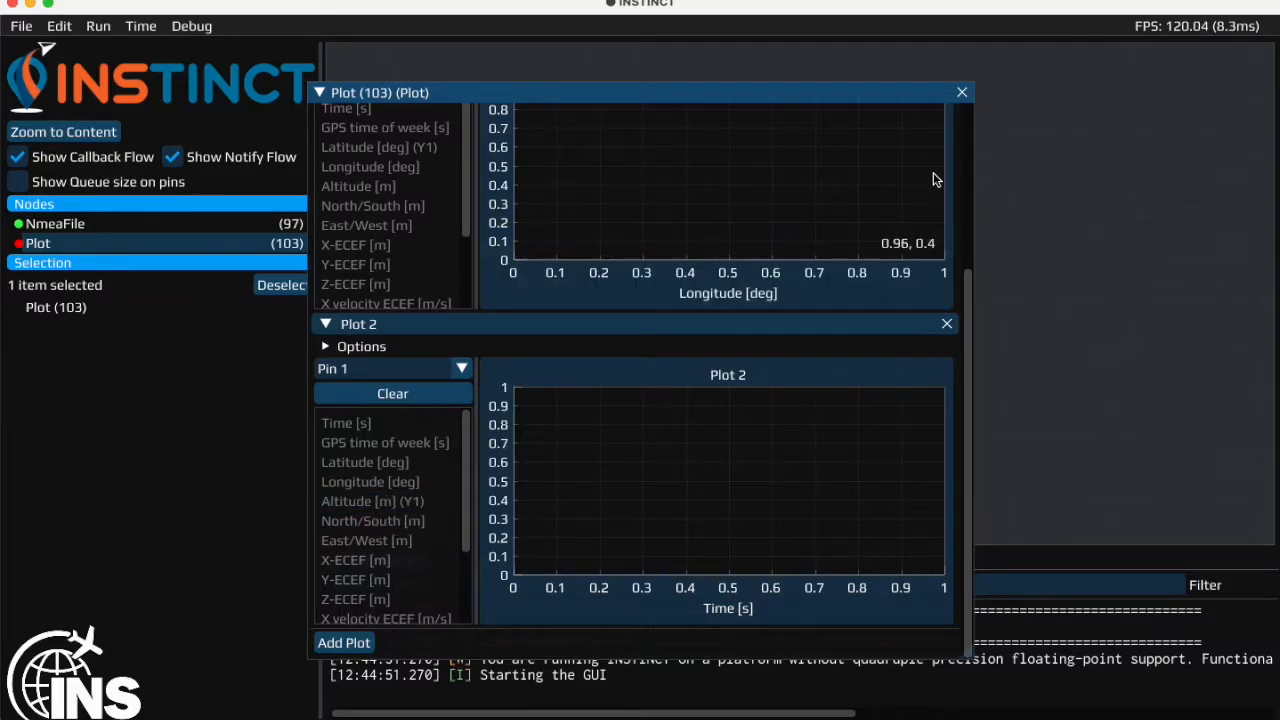
{"action": "left_click", "coordinate": [320, 93]}
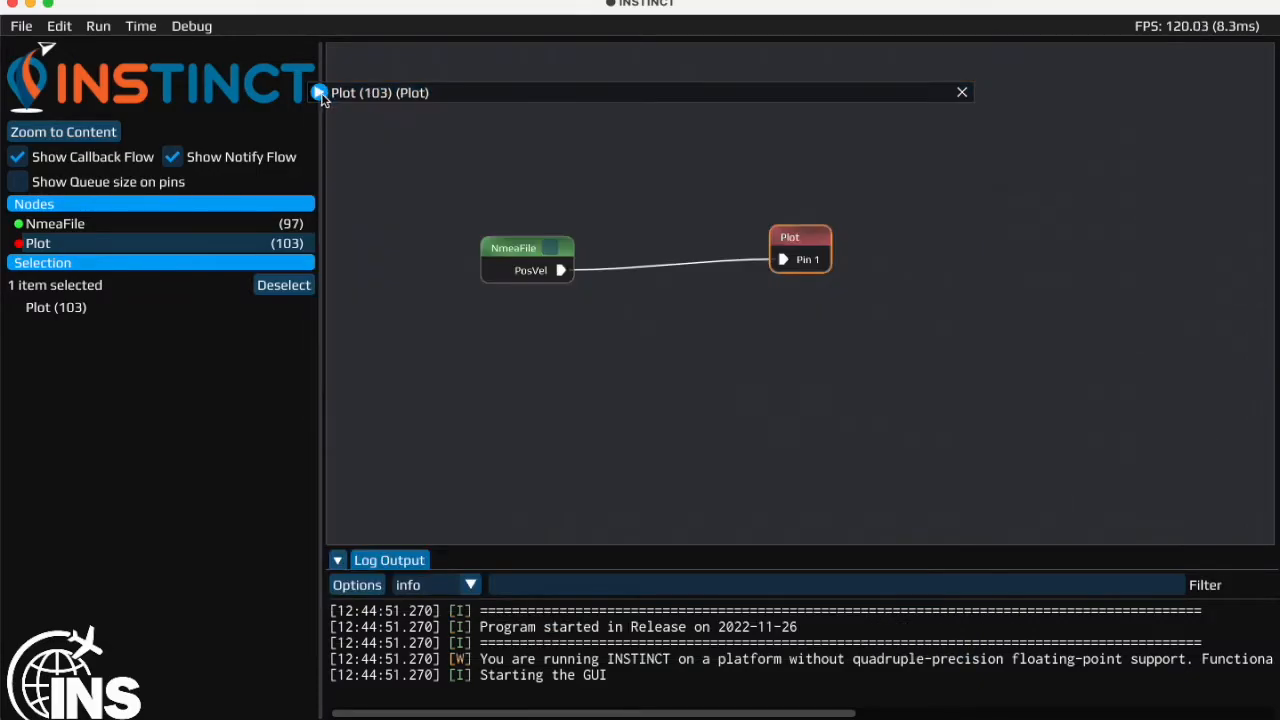
- Initialize all nodes and run the flow
{"action": "left_click", "coordinate": [110, 33]}
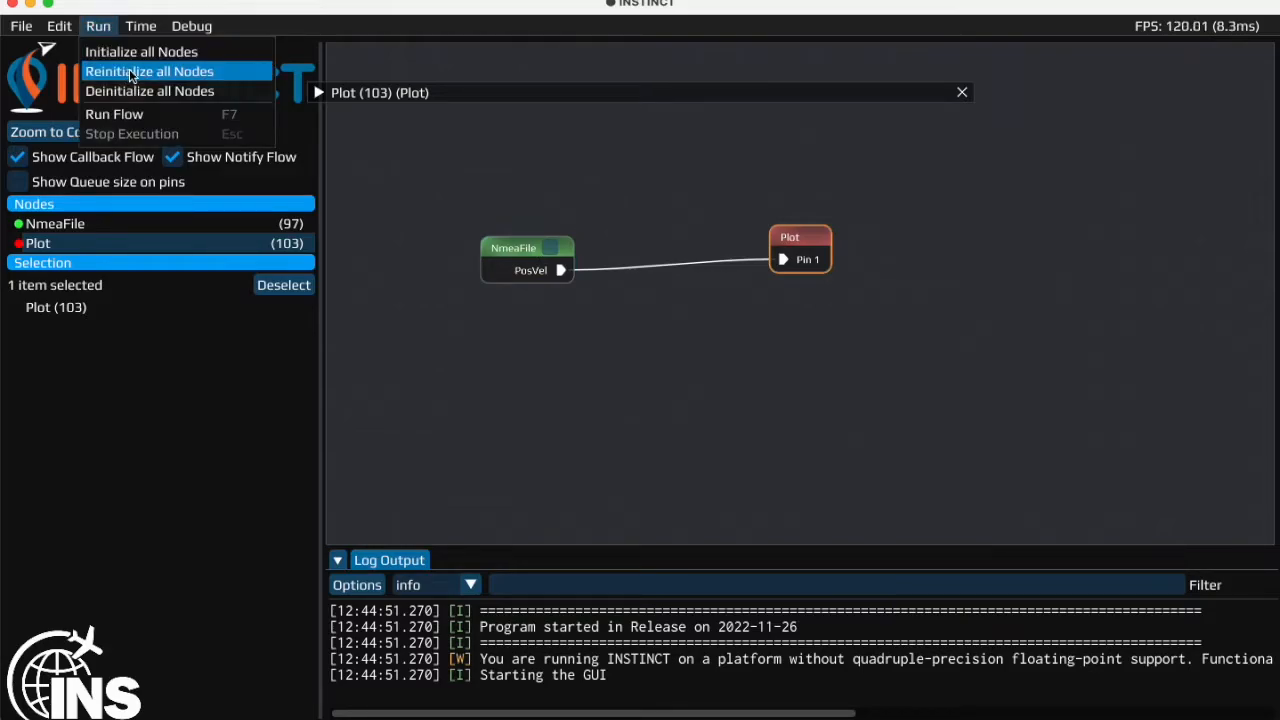
{"action": "left_click", "coordinate": [95, 49]}
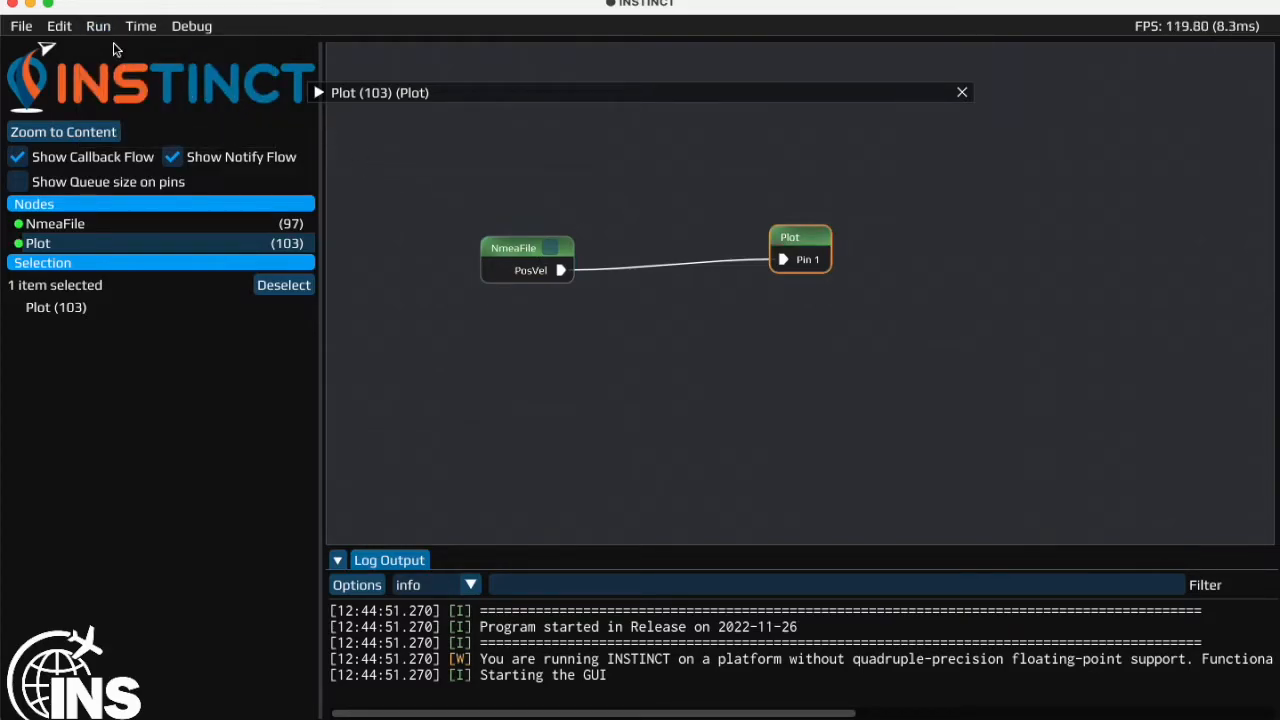
{"action": "left_click", "coordinate": [104, 29]}
{"action": "left_click", "coordinate": [125, 115]}
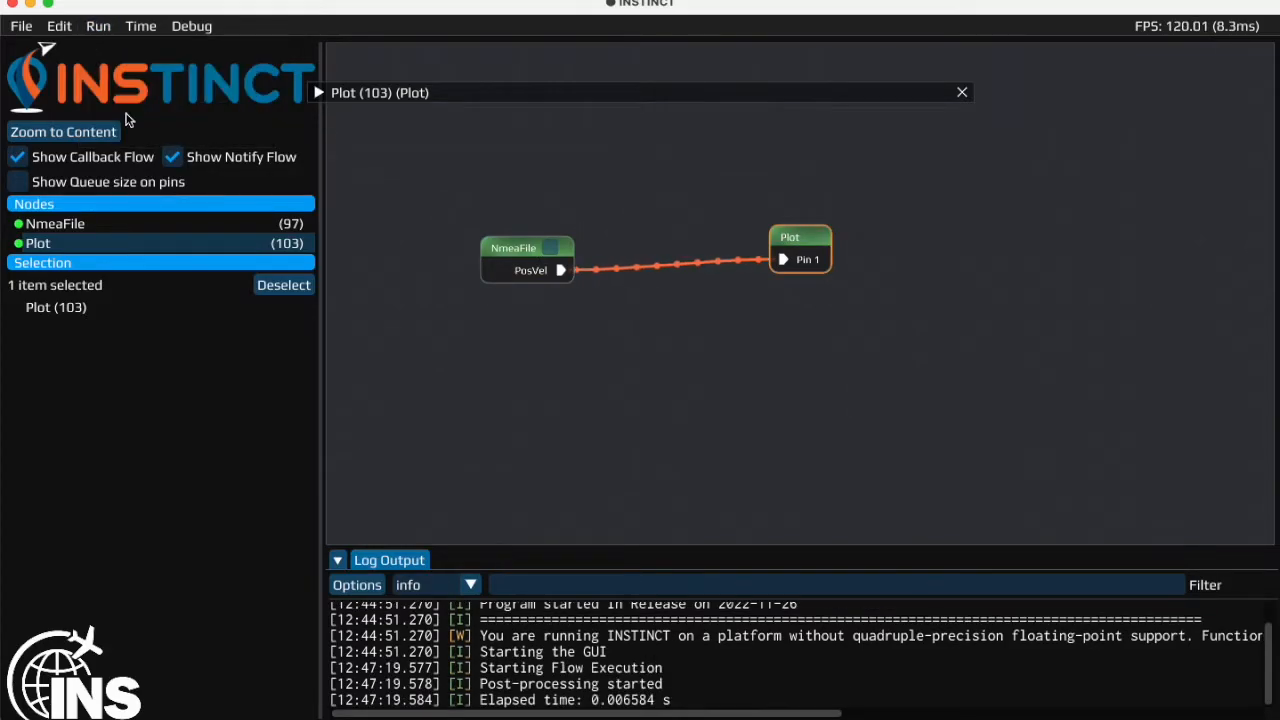
- Examine the latitude-longitude and altitude-time curves in the Plot node window, and collapse it
{"action": "double_click", "coordinate": [794, 238]}
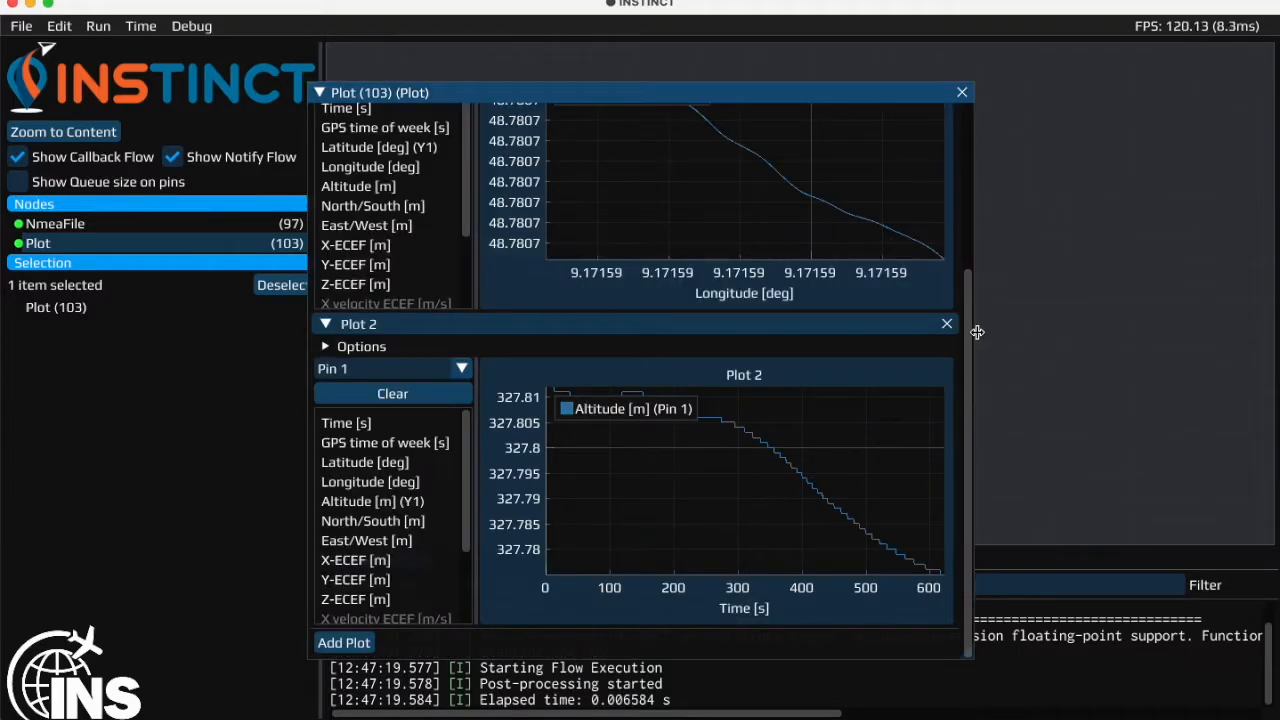
{"action": "left_click_drag", "start_coordinate": [971, 343], "coordinate": [980, 176]}
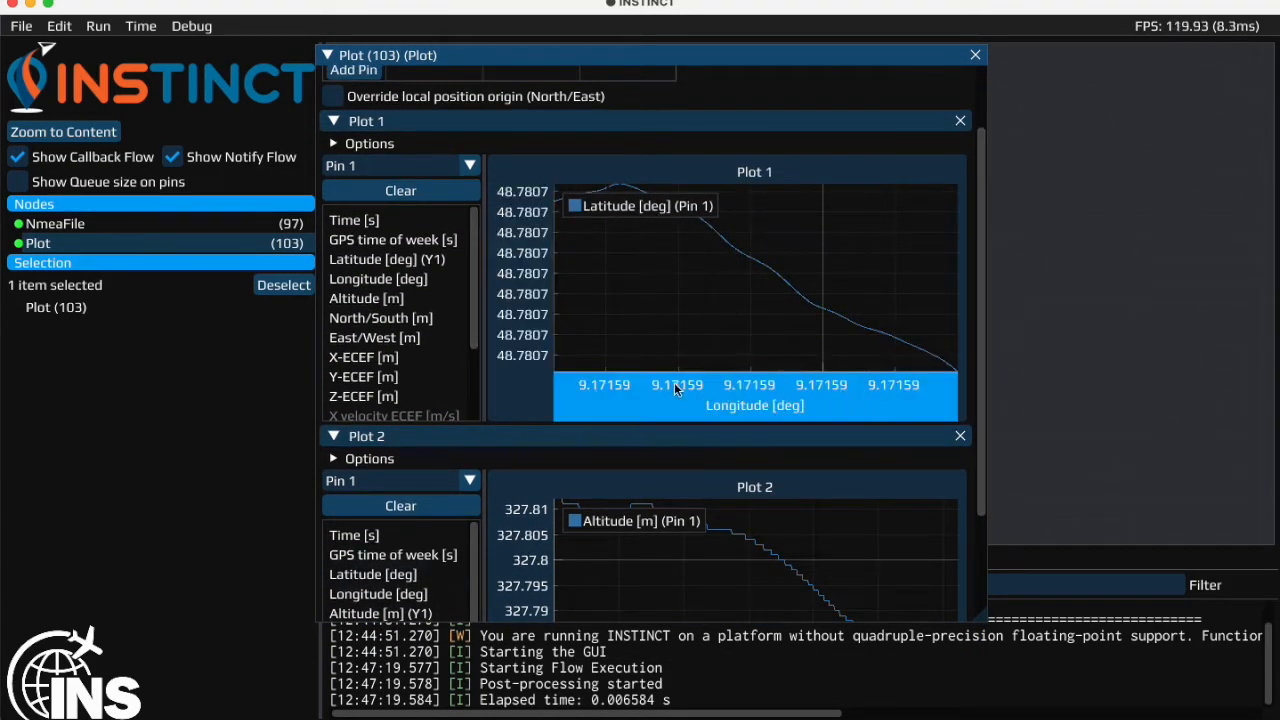
{"action": "left_click_drag", "start_coordinate": [980, 252], "coordinate": [976, 377]}
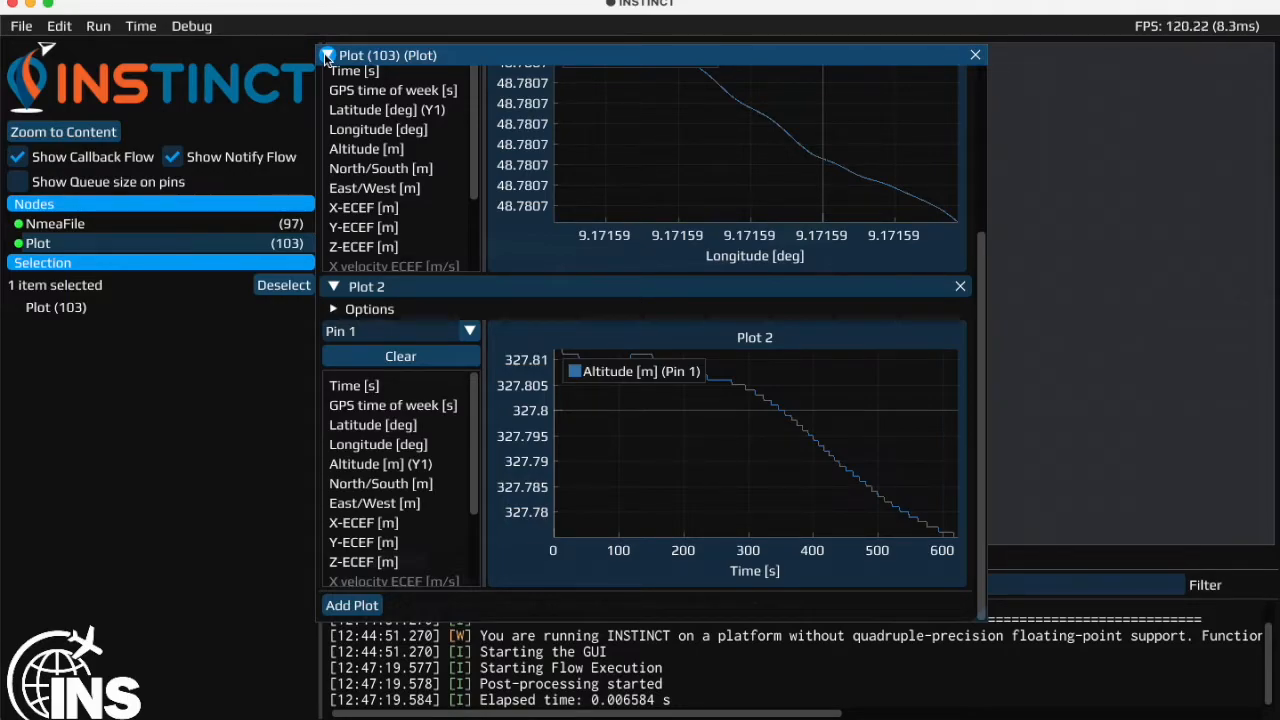
{"action": "left_click", "coordinate": [327, 56]}
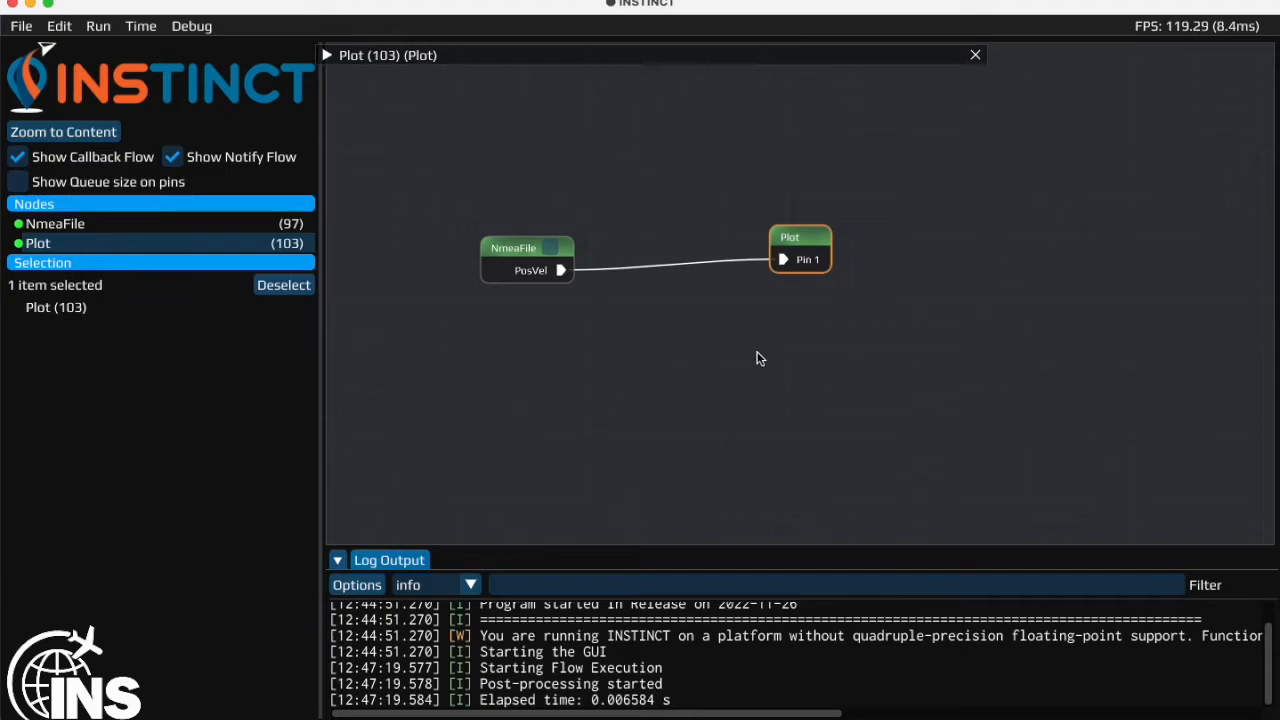
- Add a PosVelAttLogger node below the repositioned Plot node and connect NmeaFile's PosVel output to its writeObservation input
{"action": "left_click_drag", "start_coordinate": [799, 238], "coordinate": [726, 198]}
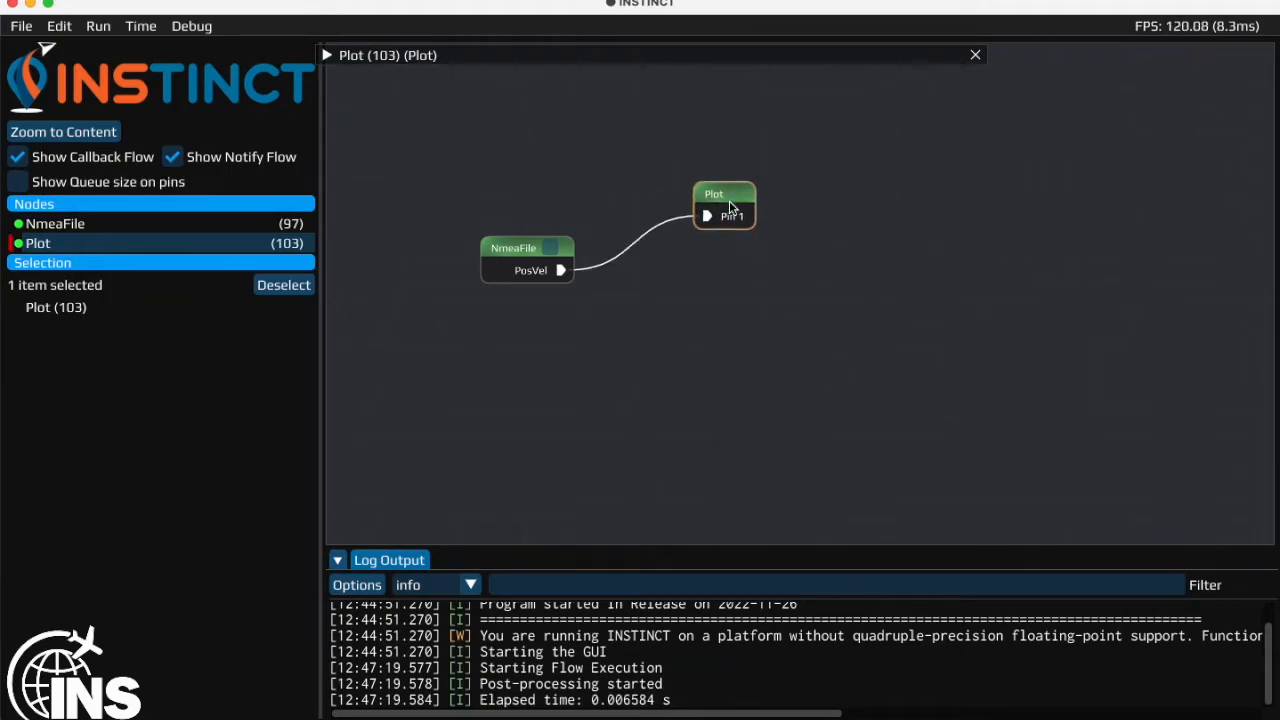
{"action": "right_click", "coordinate": [727, 316]}
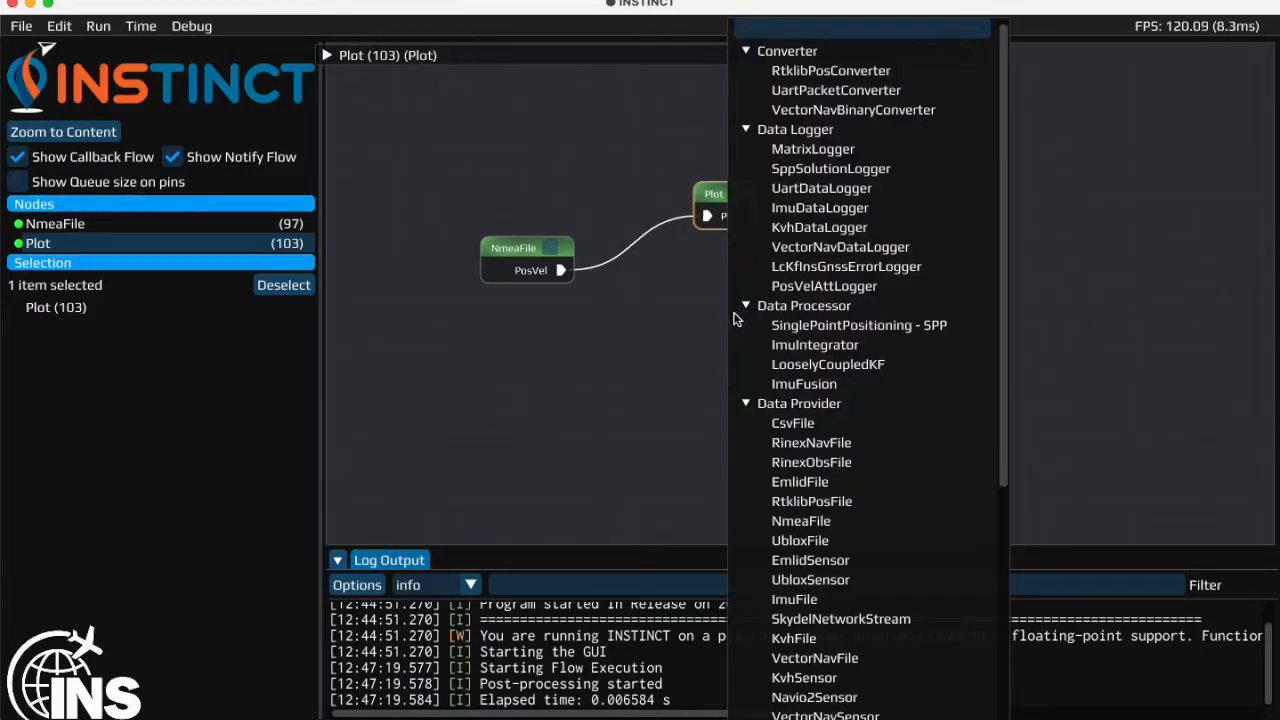
{"action": "left_click", "coordinate": [822, 287]}
{"action": "left_click_drag", "start_coordinate": [778, 322], "coordinate": [743, 318]}
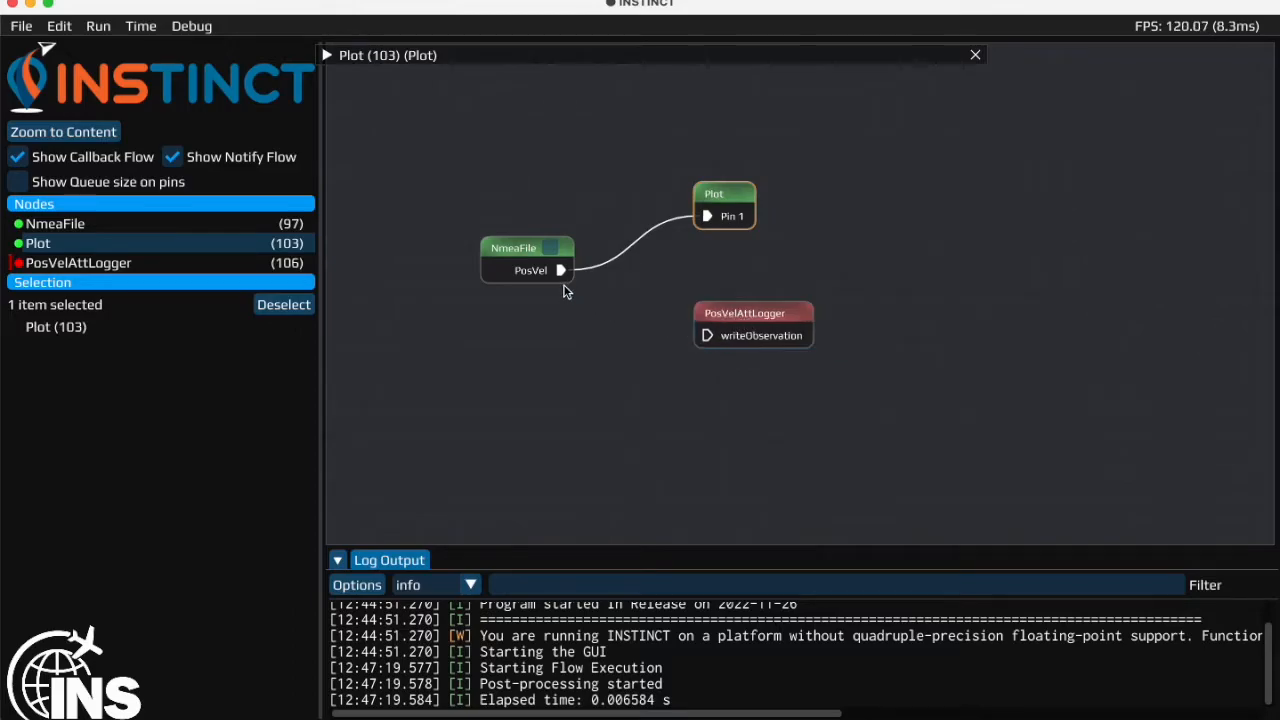
{"action": "left_click_drag", "start_coordinate": [560, 270], "coordinate": [707, 335]}
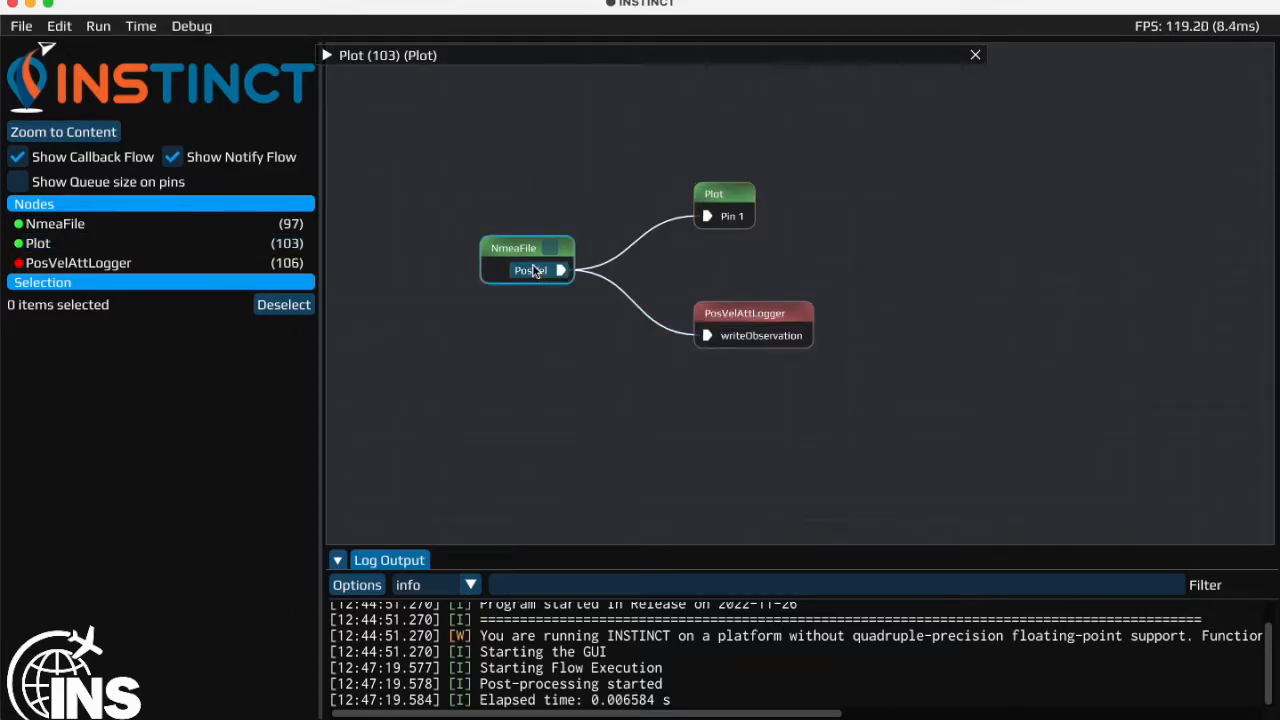
- Set the PosVelAttLogger output file to video in the logs folder with the .csv type, and close the node's settings
{"action": "double_click", "coordinate": [784, 335]}
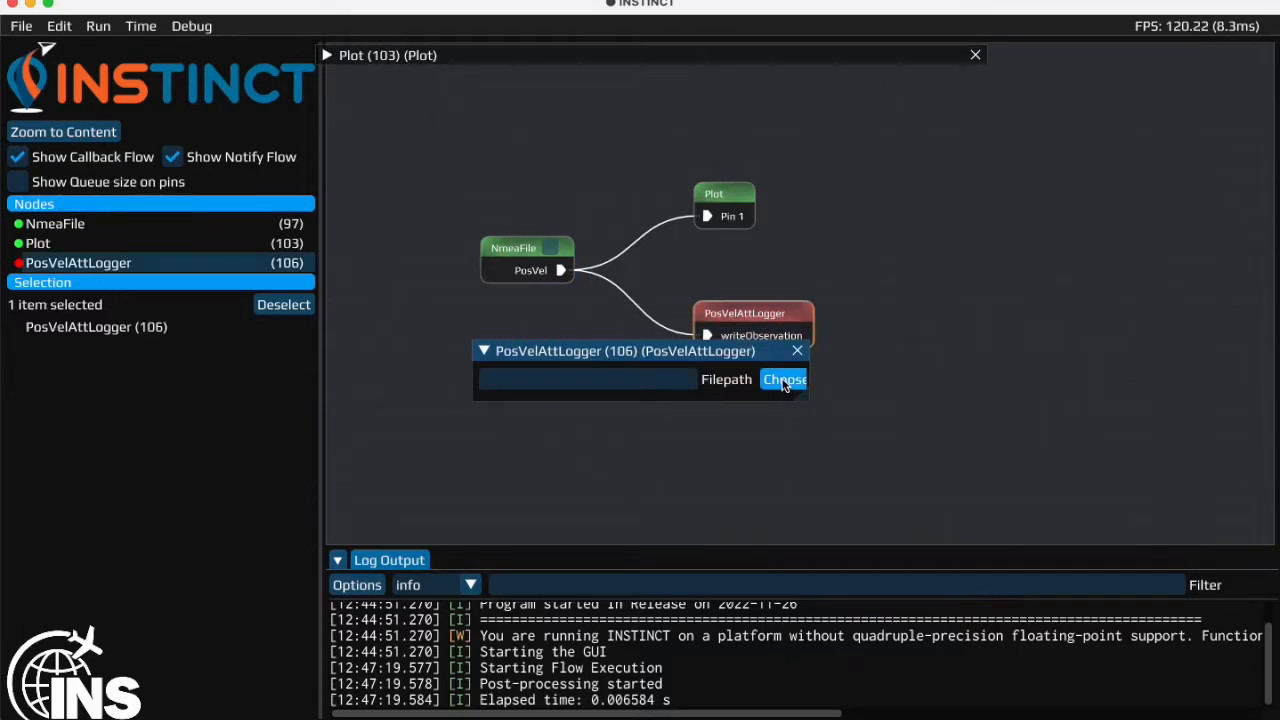
{"action": "left_click", "coordinate": [784, 381]}
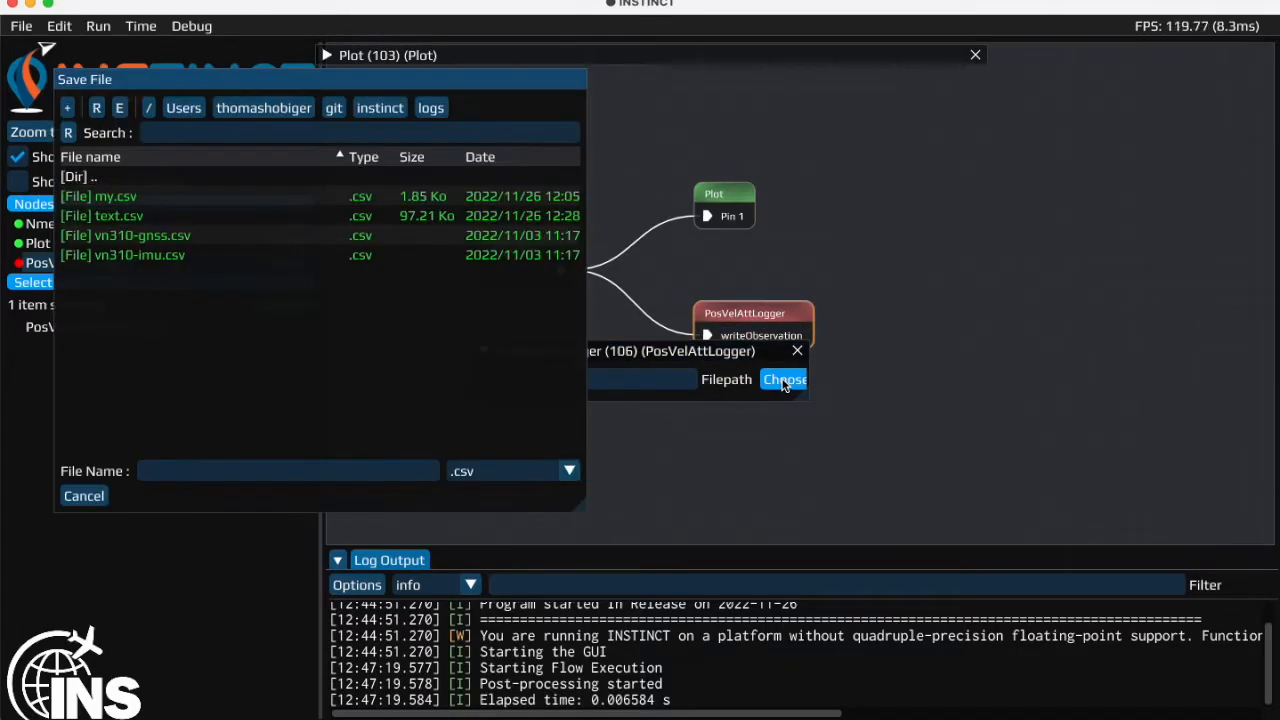
{"action": "left_click", "coordinate": [211, 473]}
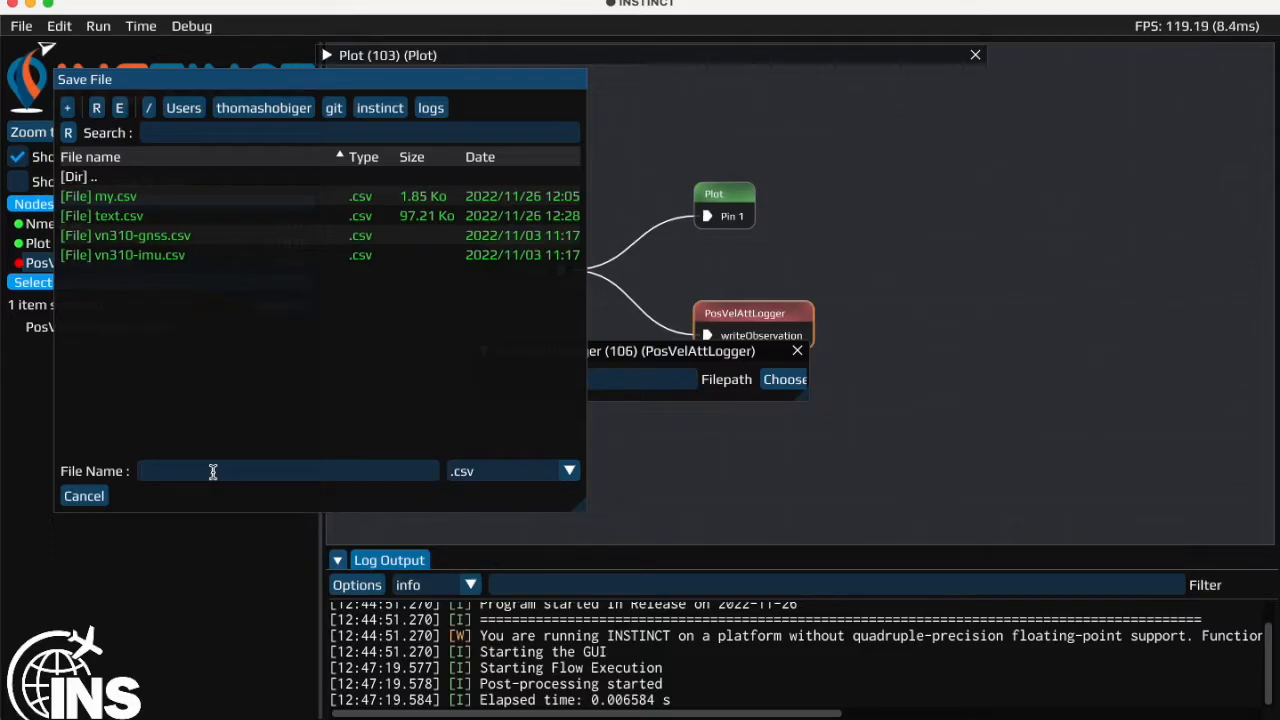
{"action": "type", "text": "vieo"}
{"action": "key", "text": "BackSpace"}
{"action": "key", "text": "BackSpace"}
{"action": "type", "text": "de"}
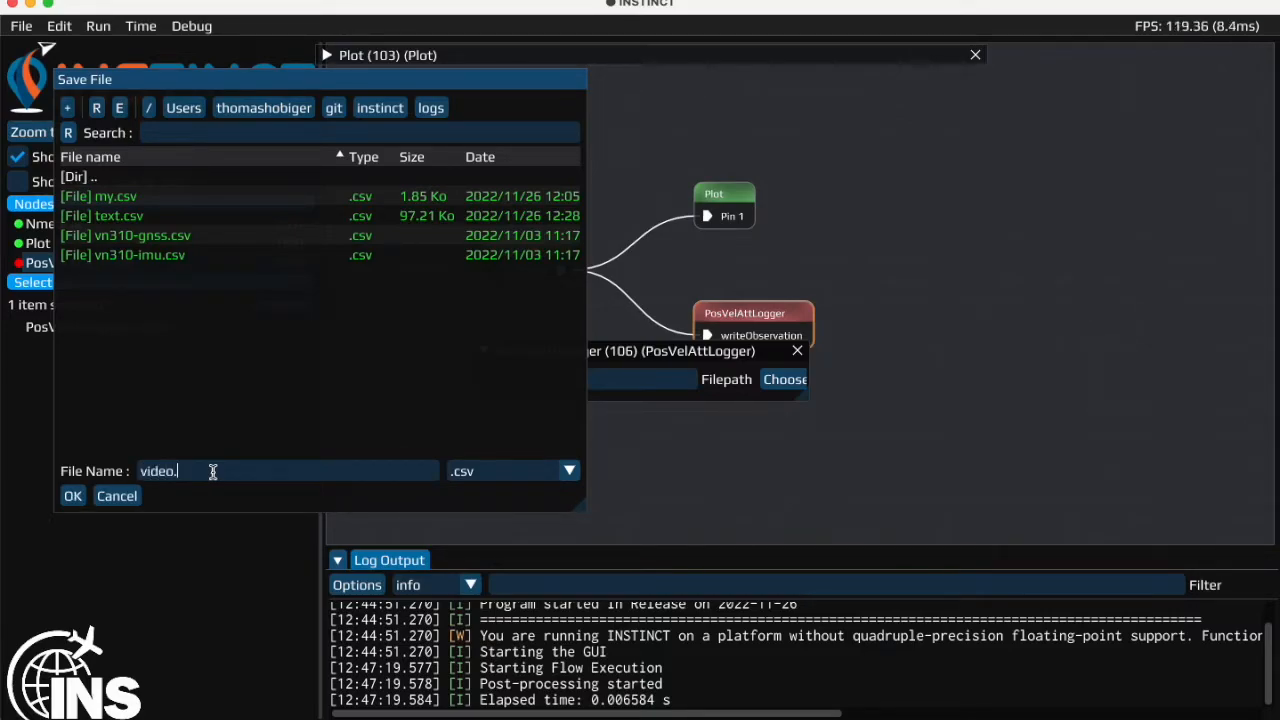
{"action": "type", "text": "o."}
{"action": "key", "text": "BackSpace"}
{"action": "left_click", "coordinate": [73, 496]}
{"action": "left_click", "coordinate": [797, 351]}
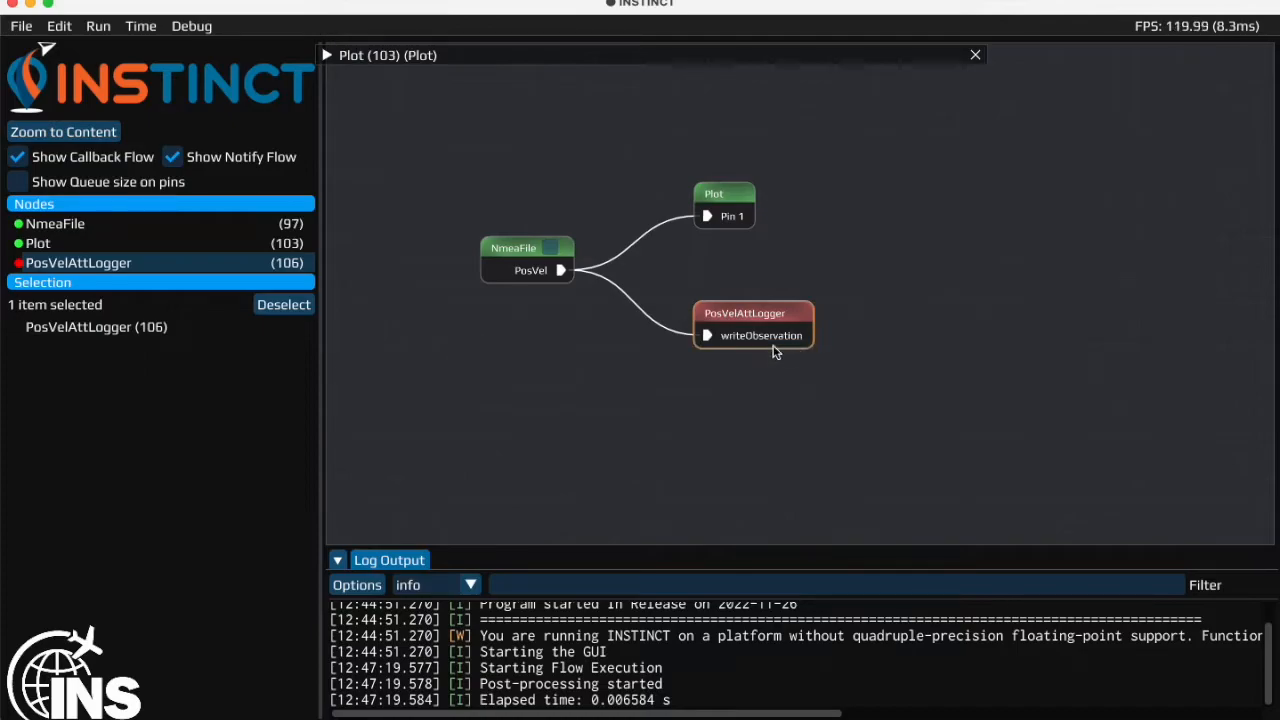
- Reinitialize all nodes and run the flow again with the logger connected
{"action": "left_click", "coordinate": [106, 29]}
{"action": "mouse_move", "coordinate": [134, 29]}
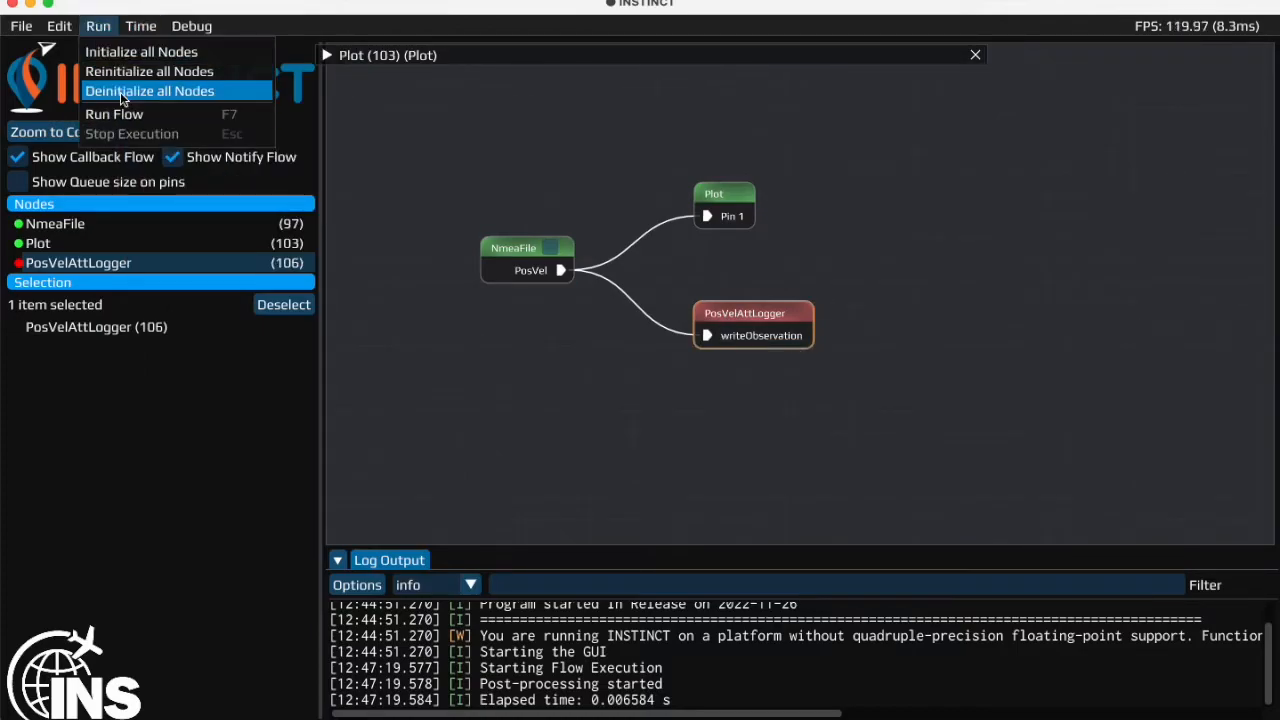
{"action": "left_click", "coordinate": [145, 71]}
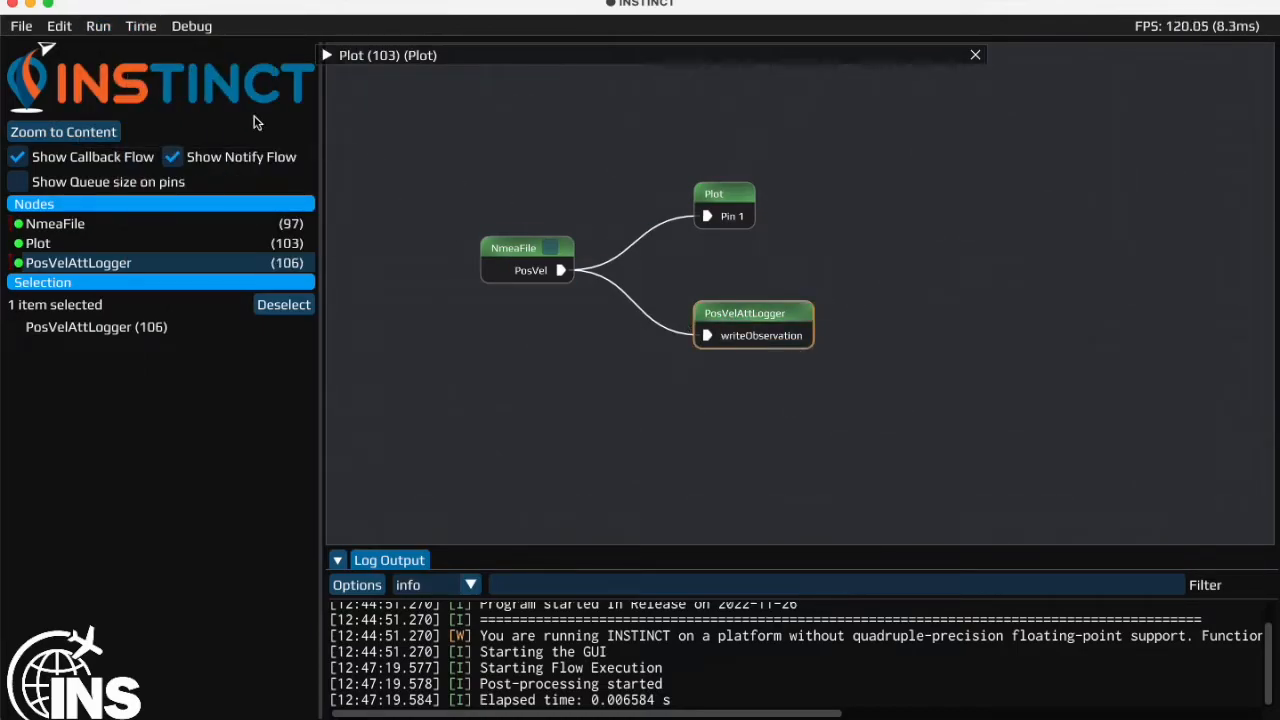
{"action": "left_click", "coordinate": [98, 26]}
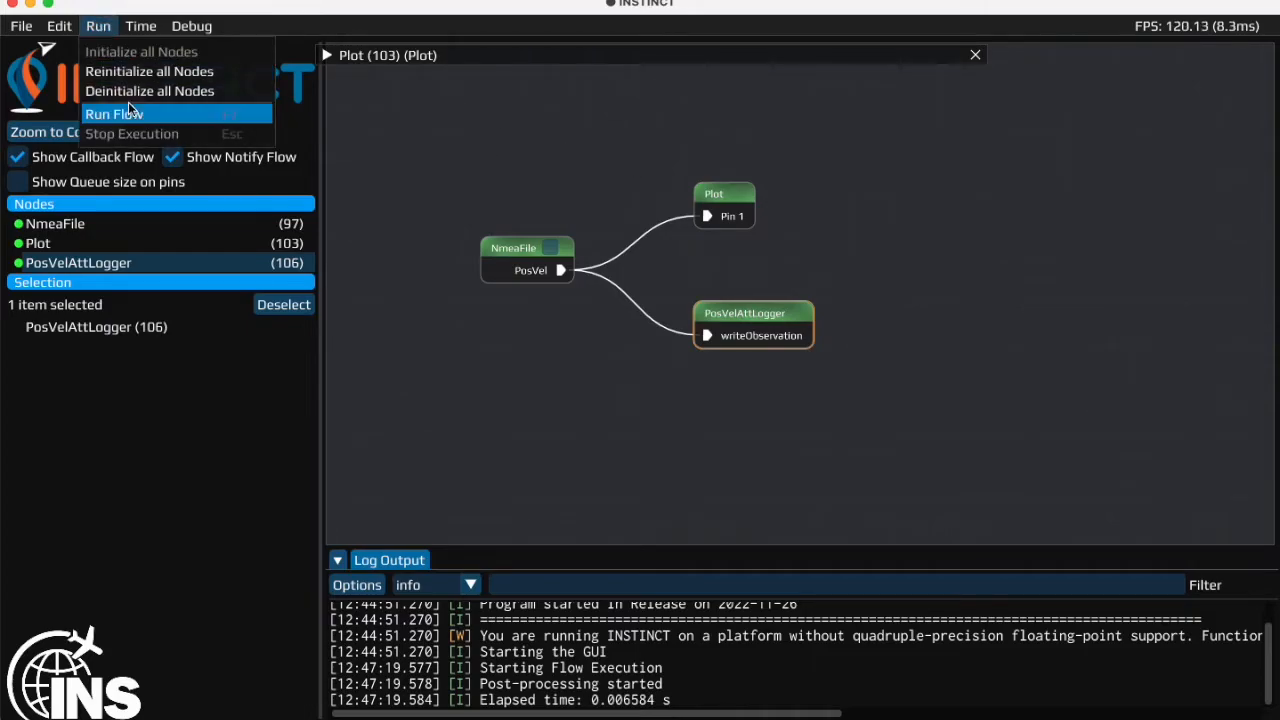
{"action": "left_click", "coordinate": [130, 112]}
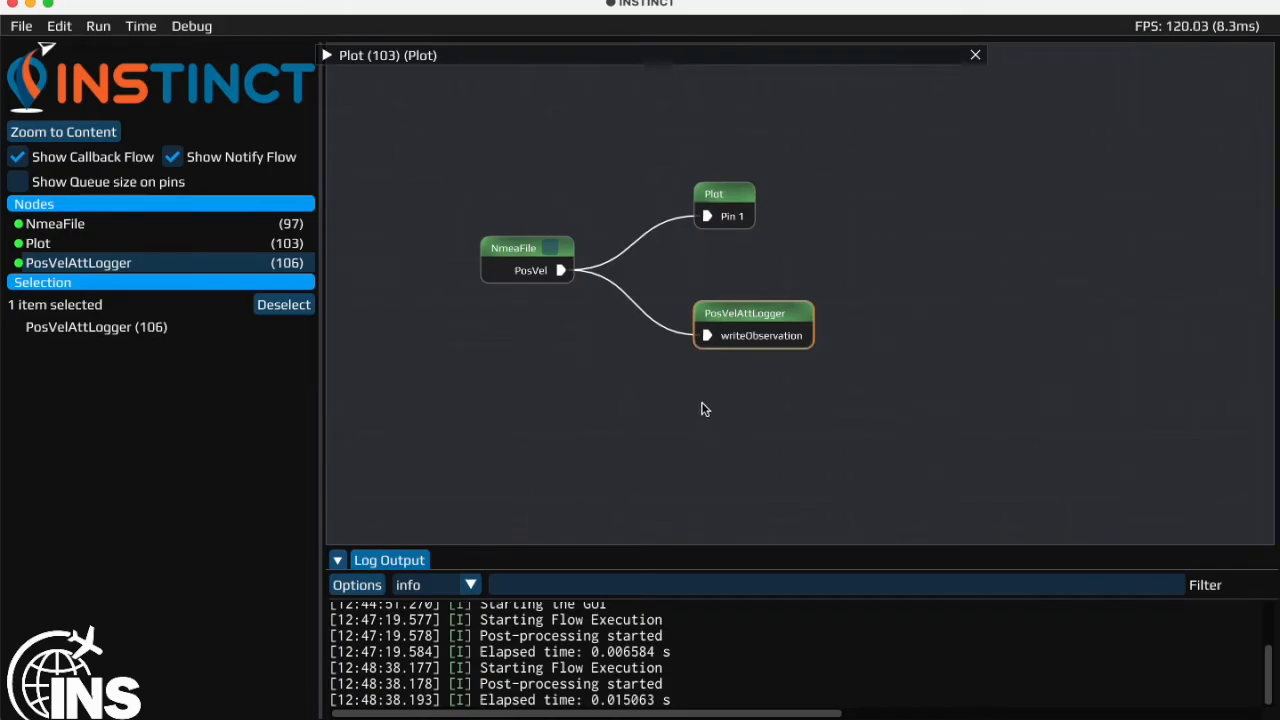
- Review the refreshed position and altitude curves of the Plot node, and collapse its window
{"action": "double_click", "coordinate": [727, 197]}
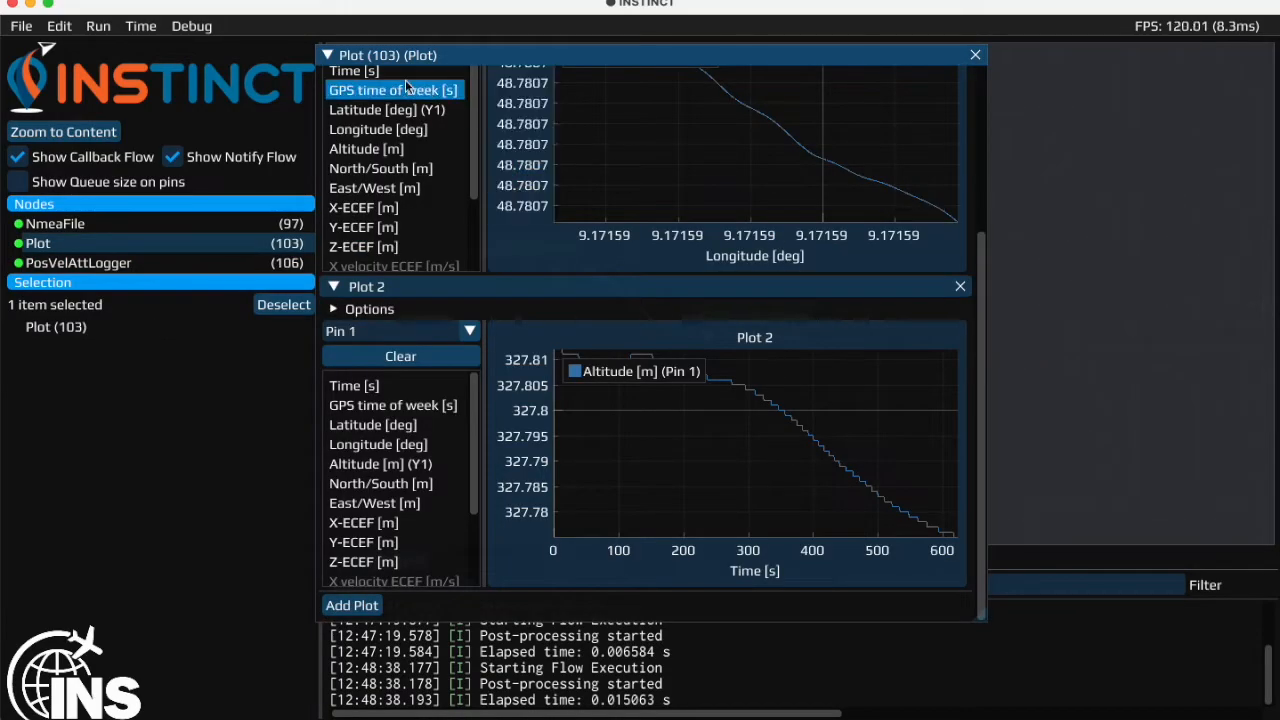
{"action": "left_click", "coordinate": [327, 55]}
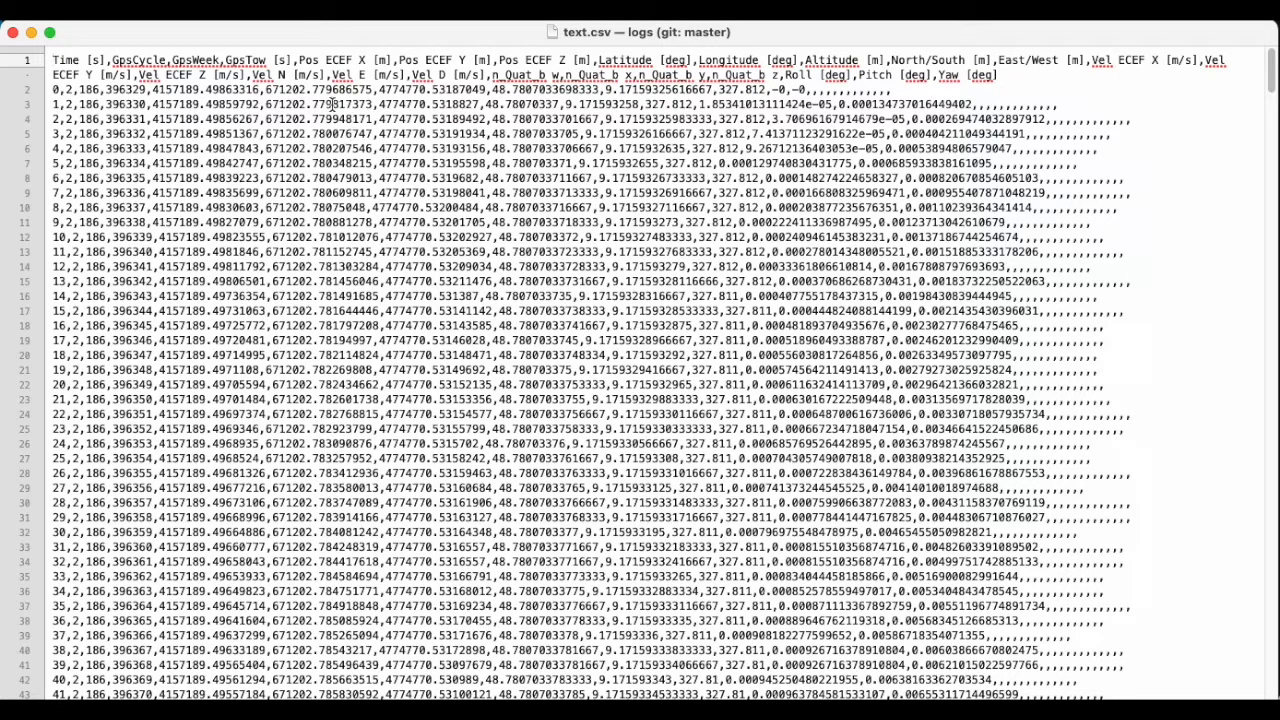
- In the text editor showing text.csv, examine the ECEF position, latitude, longitude and altitude values and the trailing fields of the first records
{"action": "left_click_drag", "start_coordinate": [152, 90], "coordinate": [488, 90]}
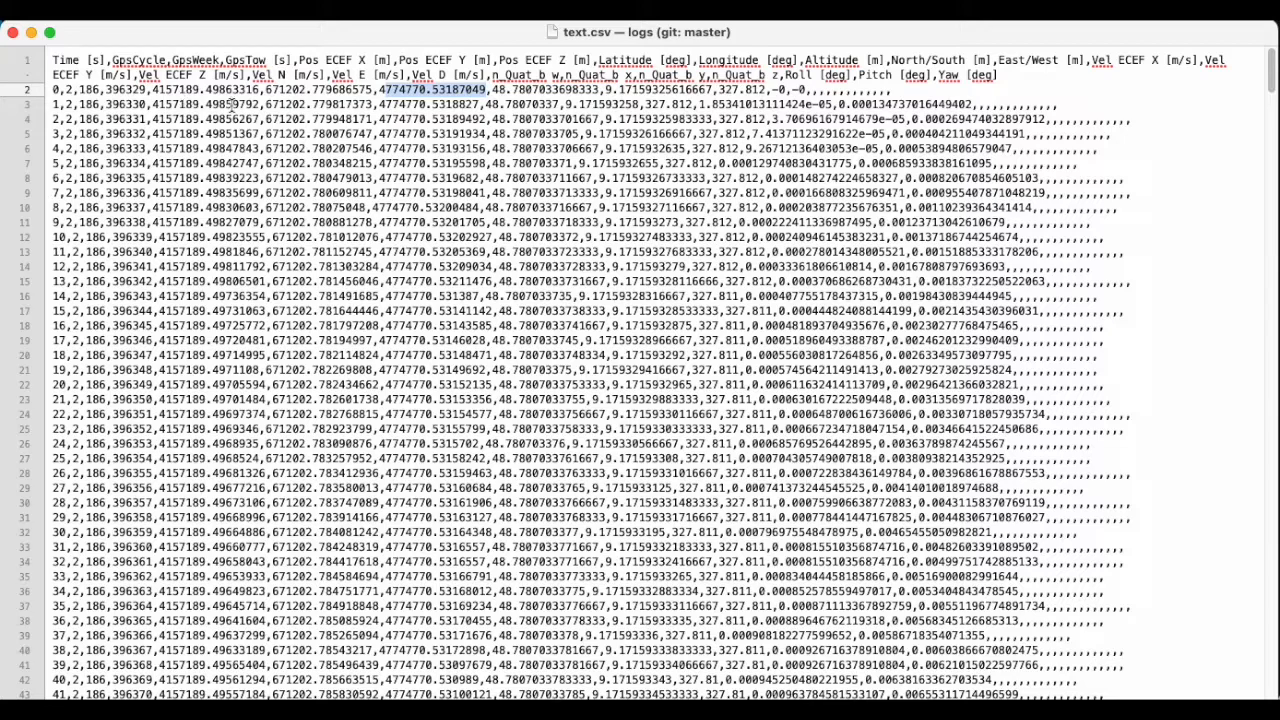
{"action": "left_click_drag", "start_coordinate": [491, 90], "coordinate": [768, 90]}
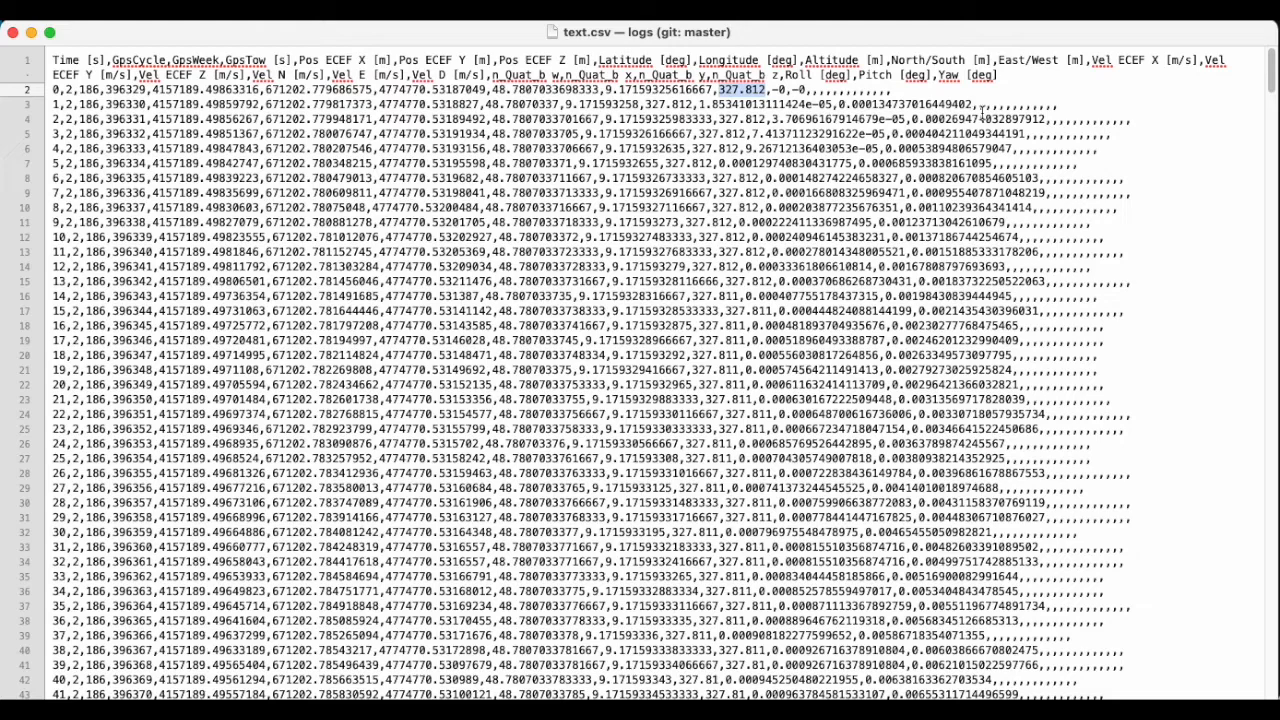
{"action": "left_click", "coordinate": [1055, 104]}
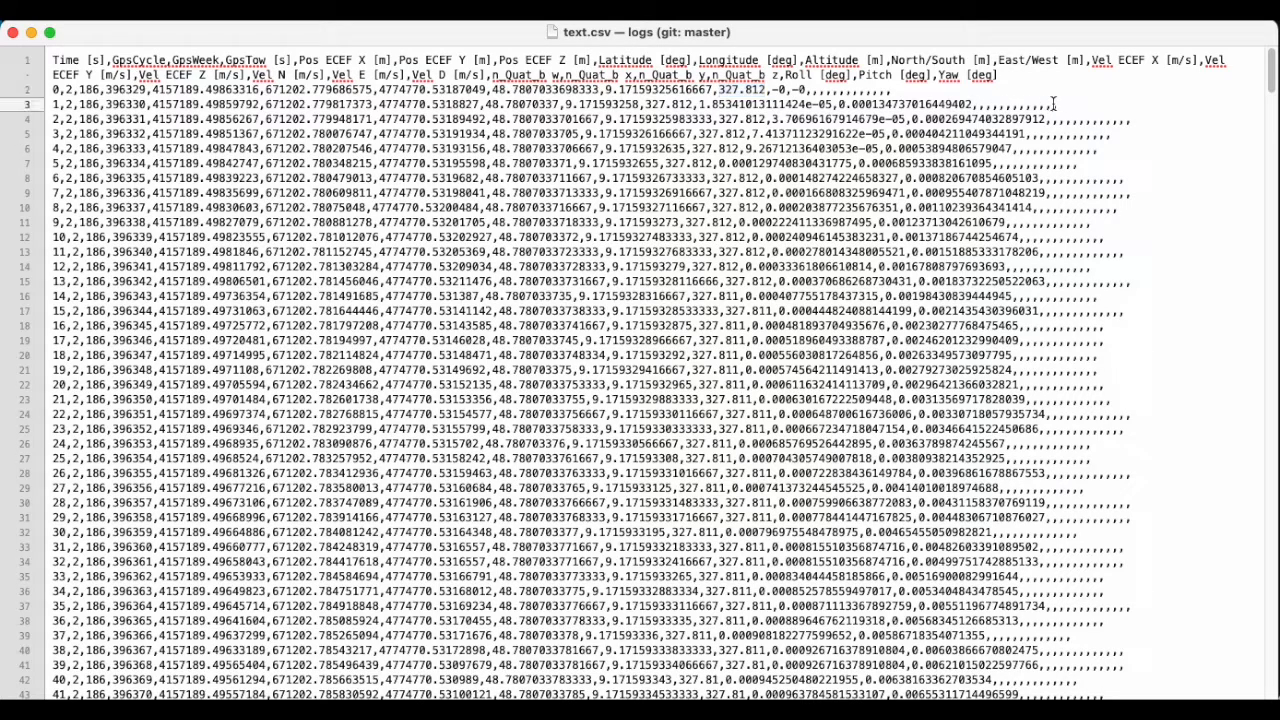